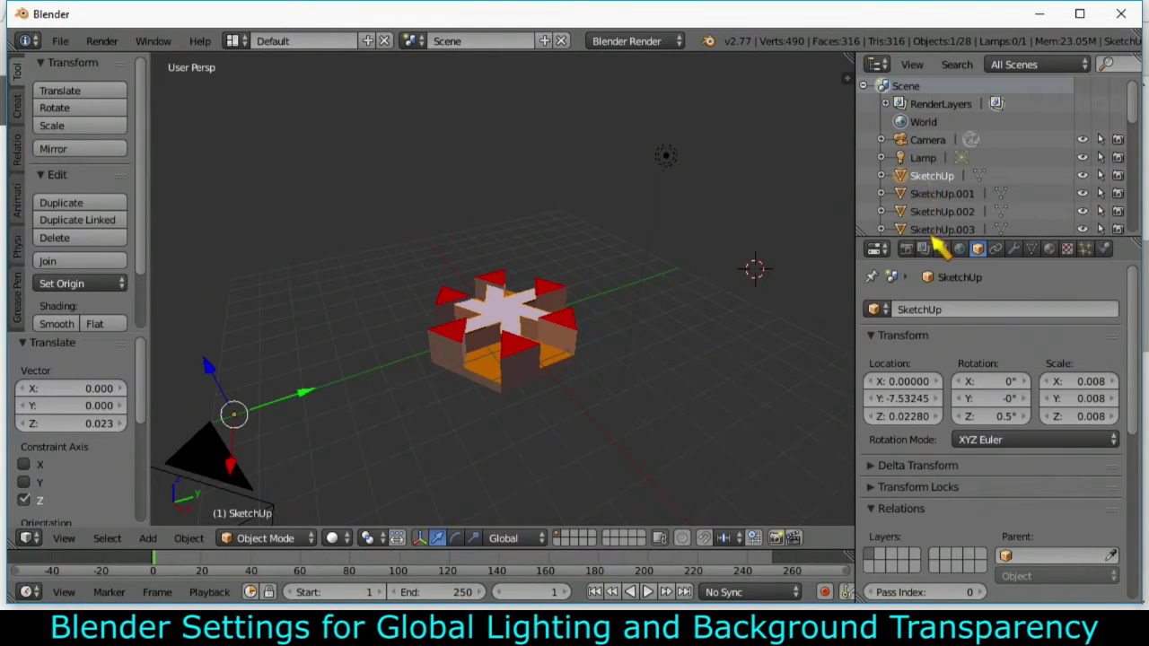
Step: Start a fresh scene from the start-up file and delete its default cube
left_click(63, 42)
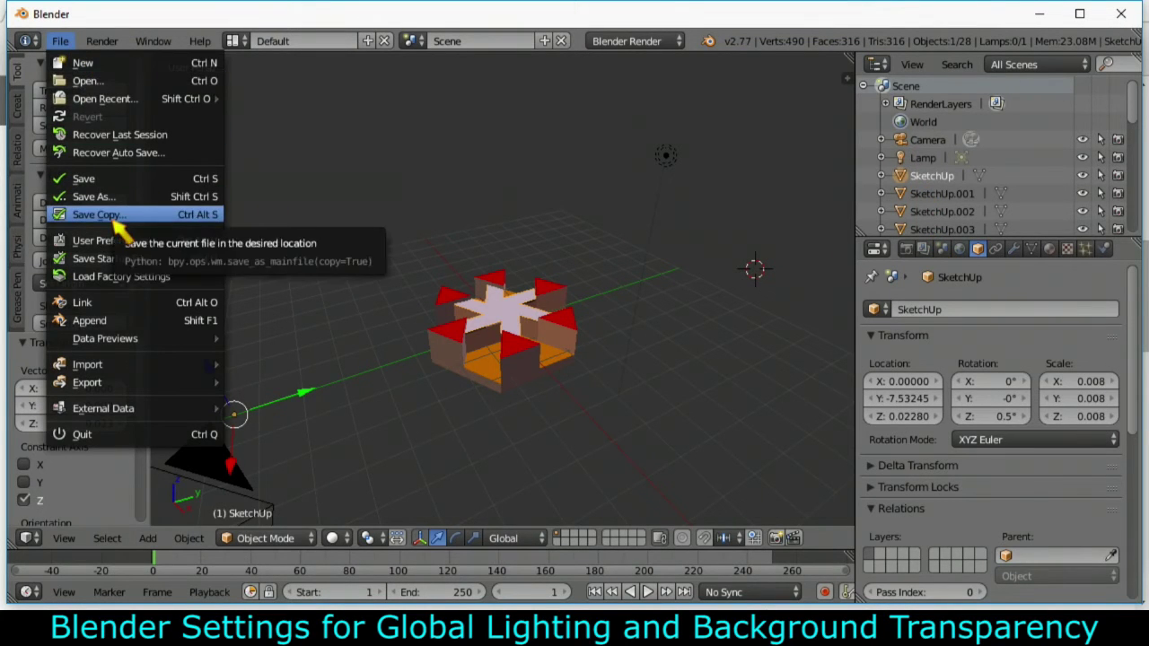
left_click(123, 64)
left_click(119, 75)
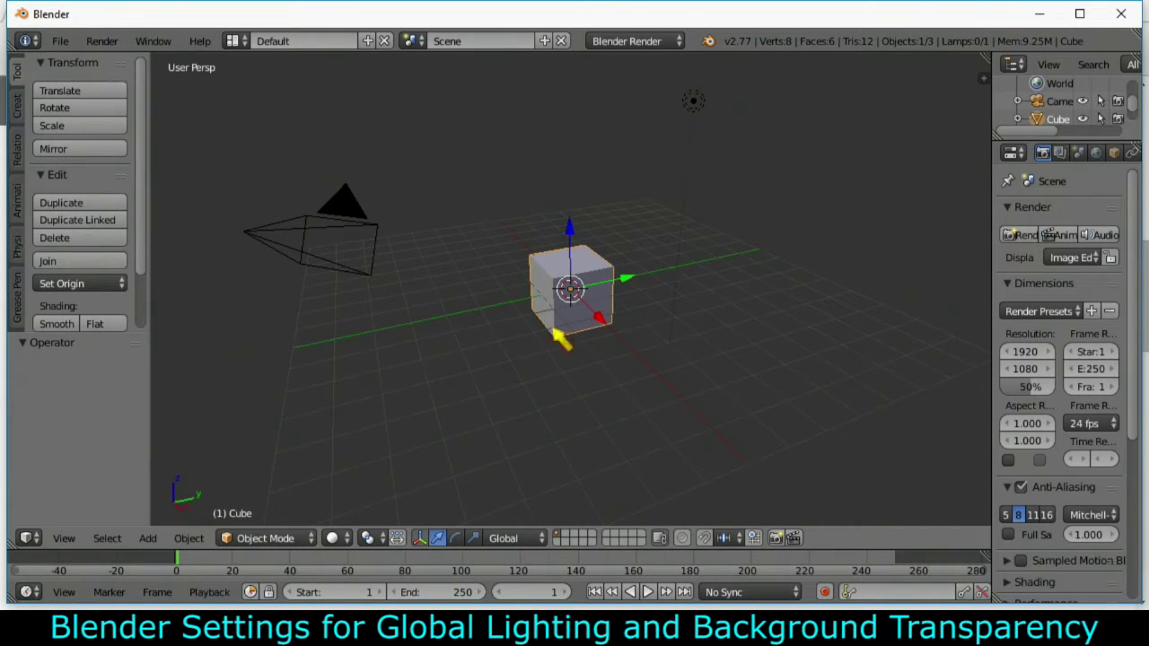
key("x")
left_click(547, 285)
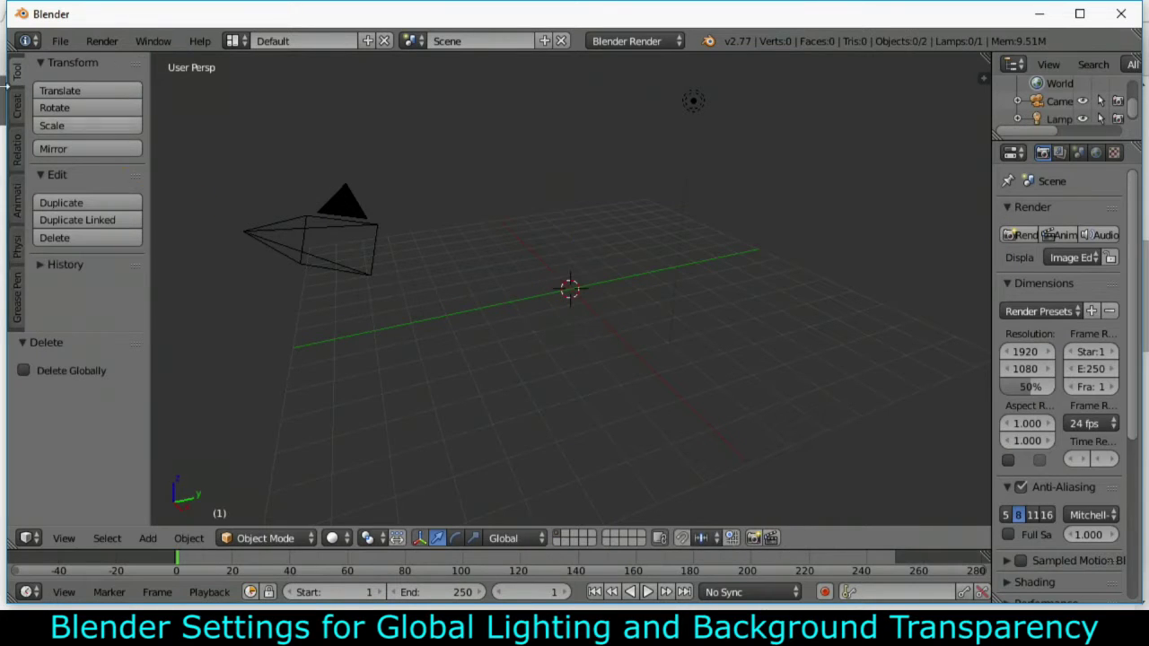
Step: Import the No Longer a Problem Object .dae from the 170227 Blender Animation Project Folder
left_click(66, 40)
mouse_move(87, 364)
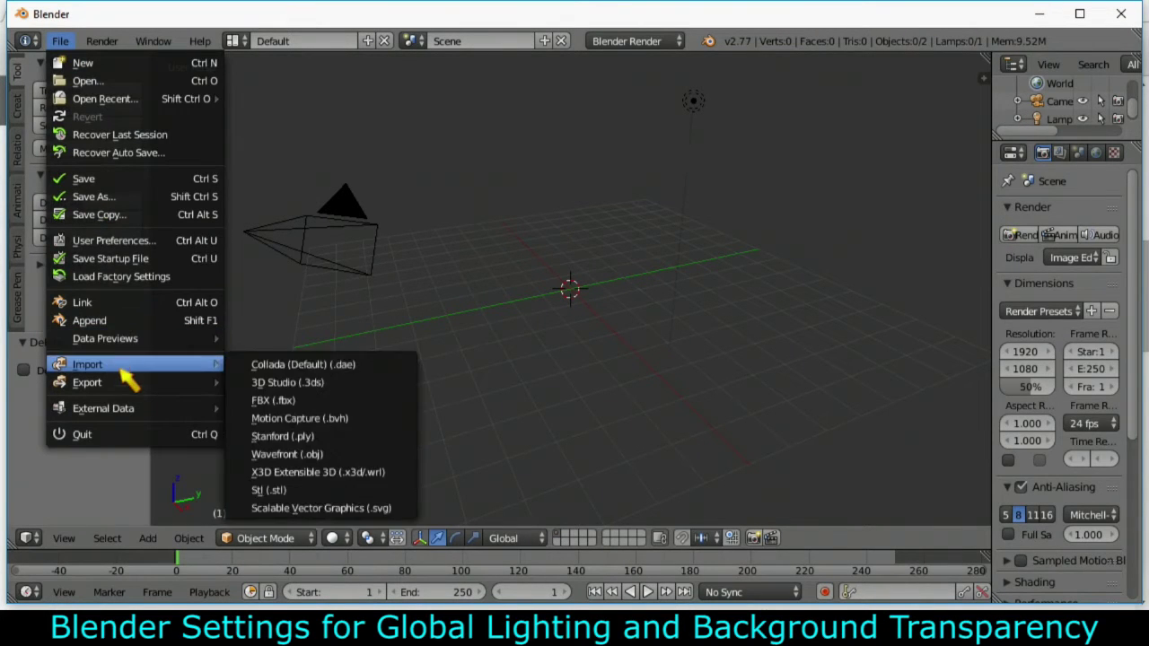
left_click(319, 364)
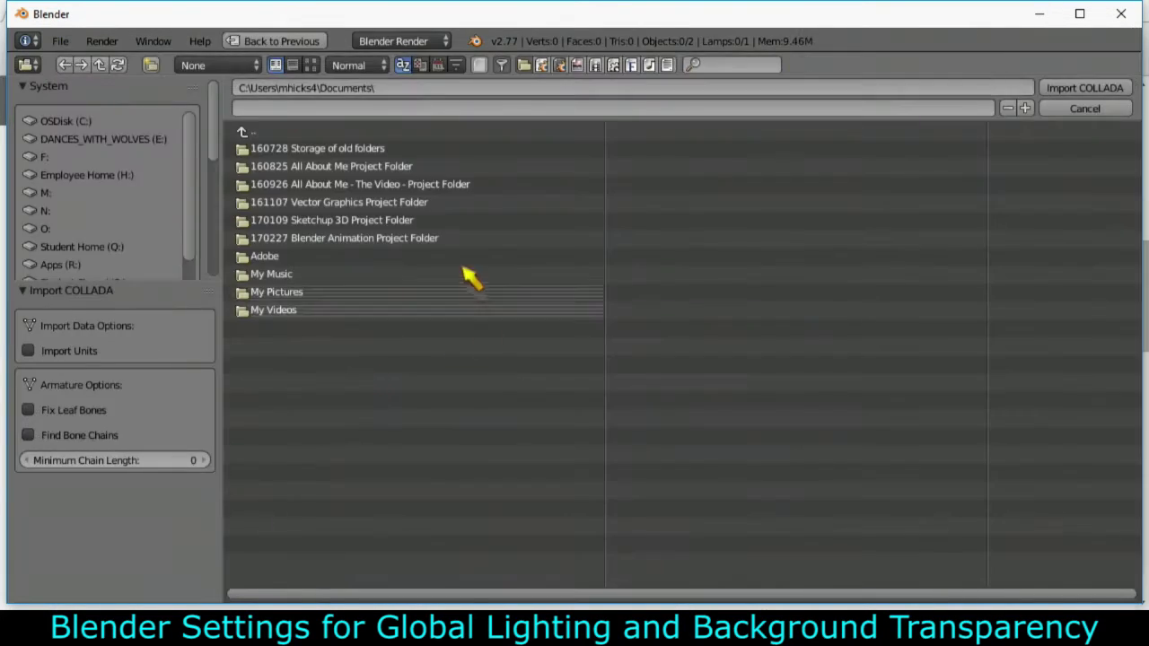
left_click(348, 241)
left_click(368, 171)
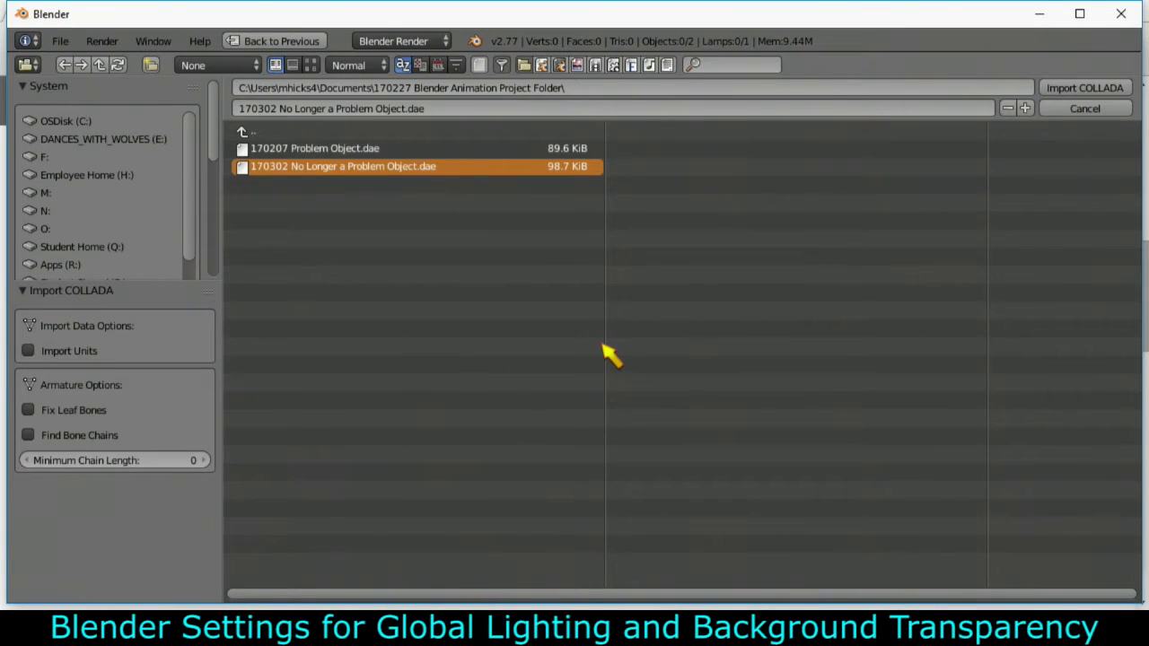
key("Return")
Step: Look down on the model, nudge group_0.041's Z rotation, then delete the imported parts
scroll(619, 323, "up", 3)
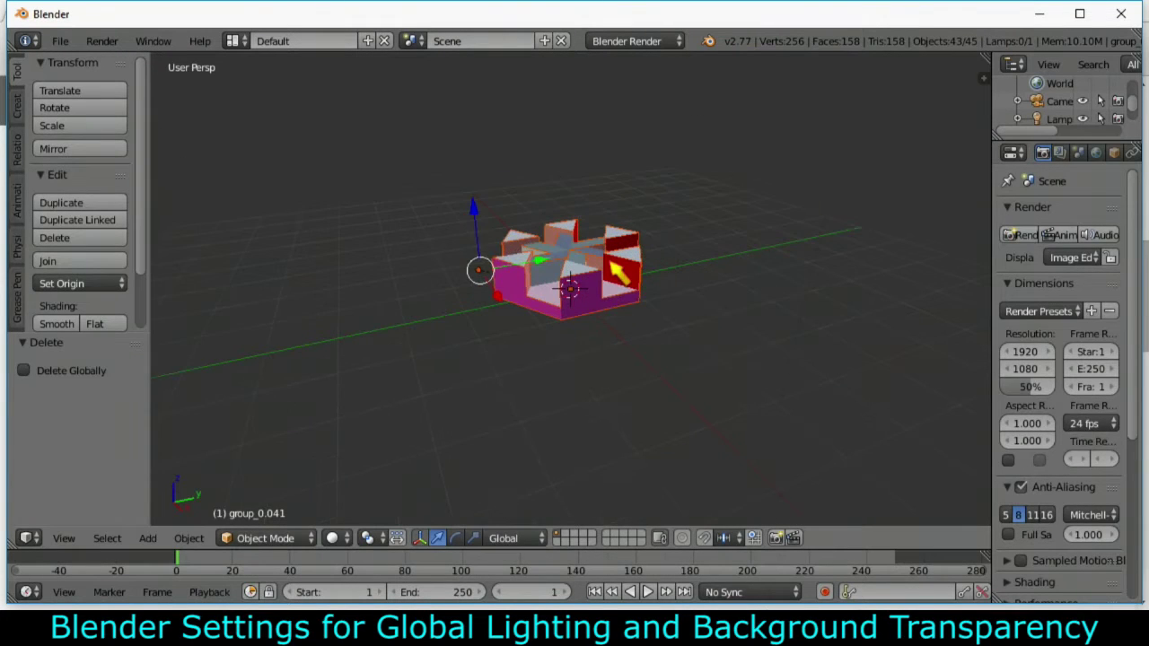
mouse_move(616, 269)
middle_mouse_down()
mouse_move(615, 426)
mouse_move(515, 389)
mouse_move(541, 318)
mouse_move(658, 282)
mouse_move(468, 290)
middle_mouse_up()
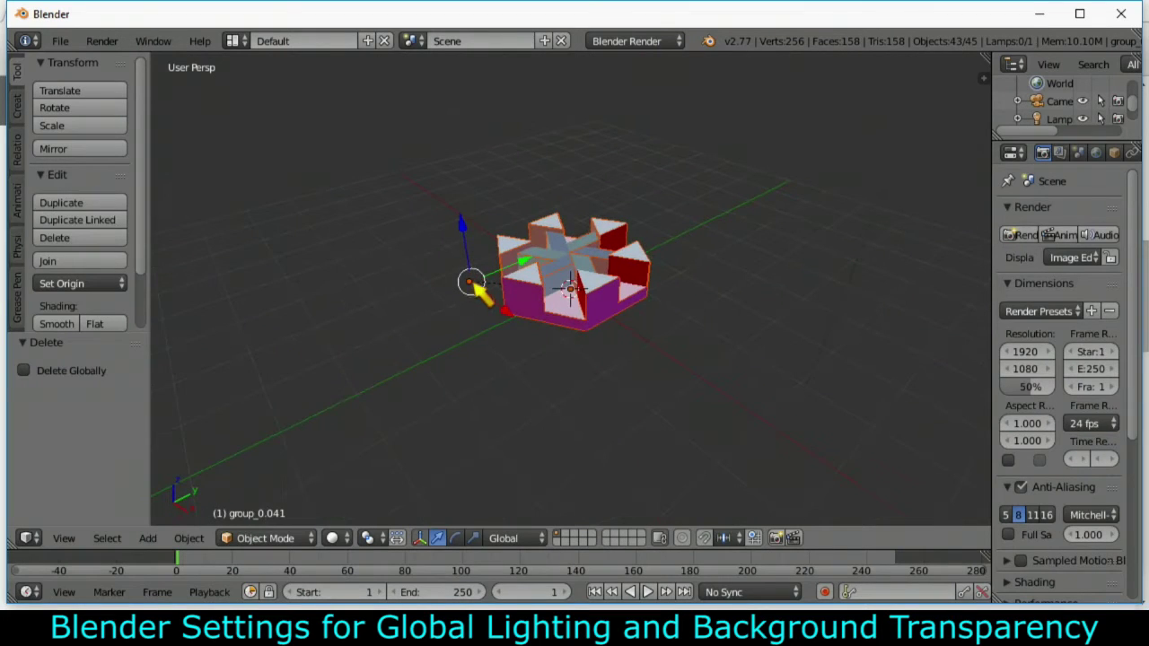
middle_click_drag(777, 295, 705, 399)
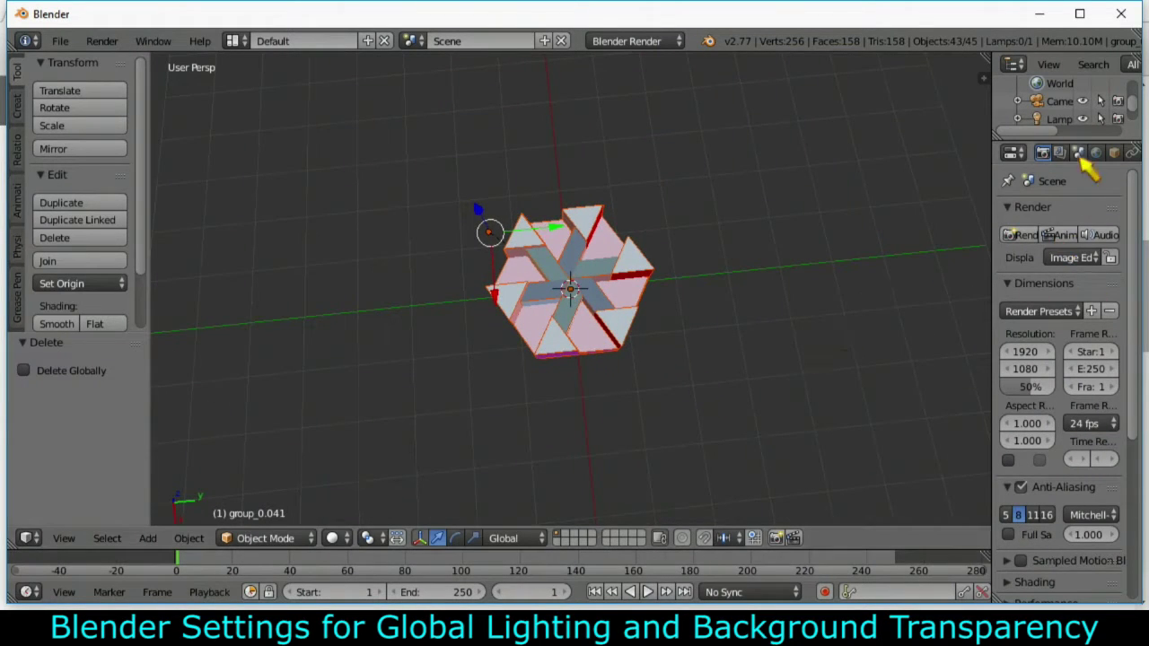
left_click(1114, 153)
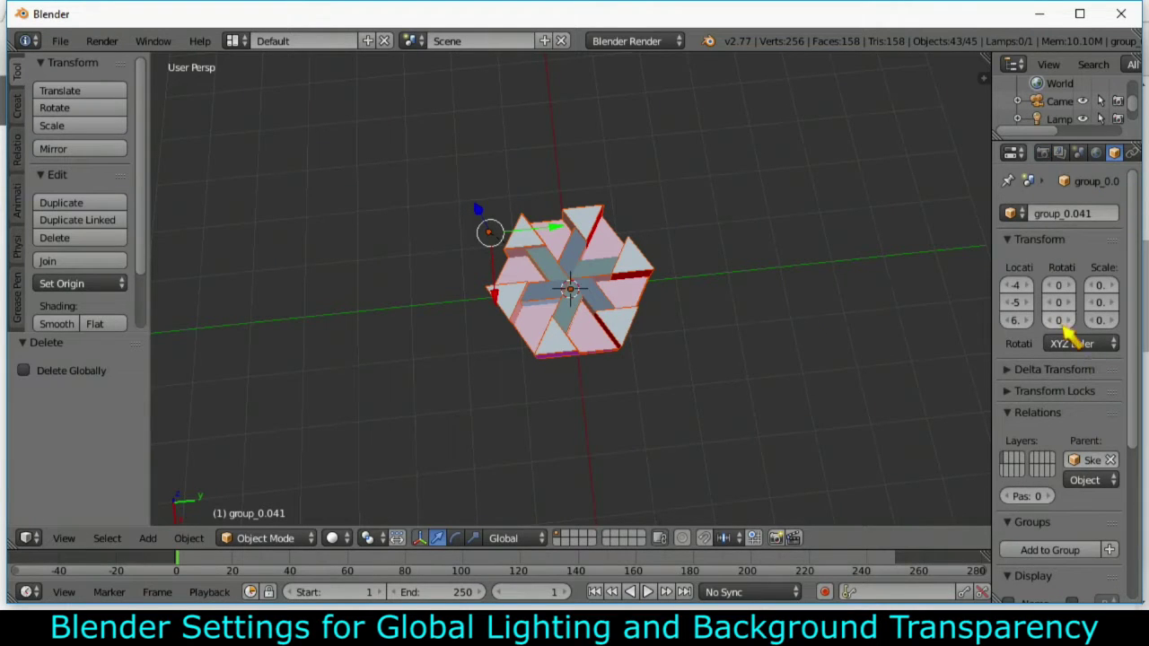
left_click_drag(1059, 320, 1068, 320)
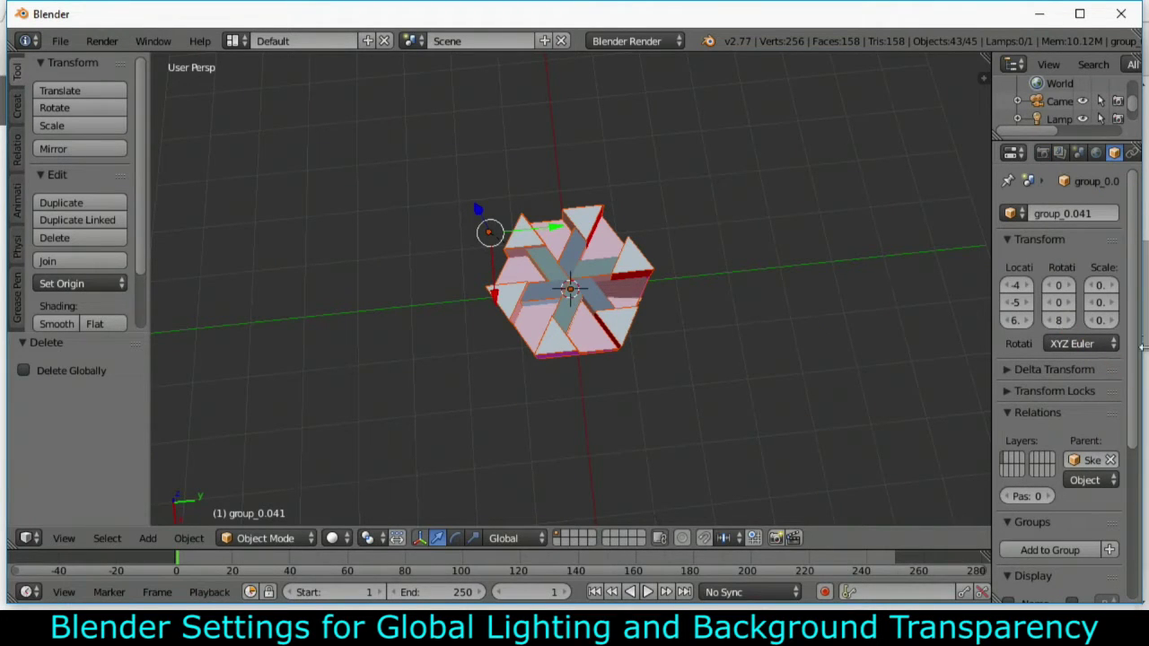
key("Delete")
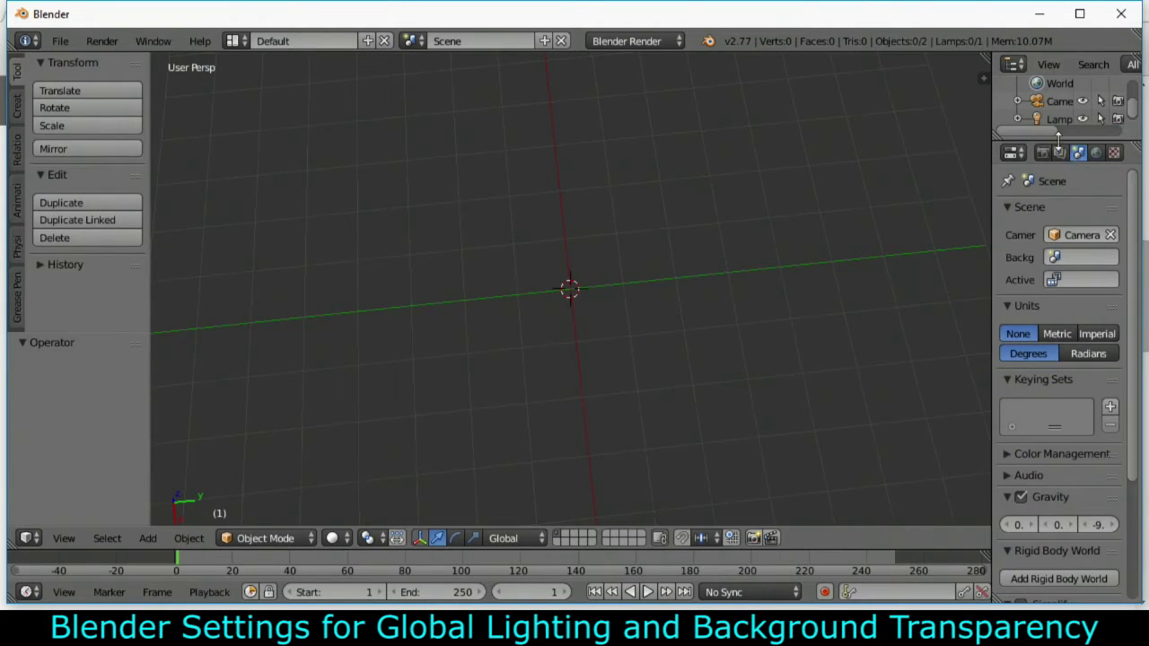
Step: Enlarge the Outliner and re-import the No Longer a Problem Object COLLADA file
left_click_drag(1067, 142, 1066, 459)
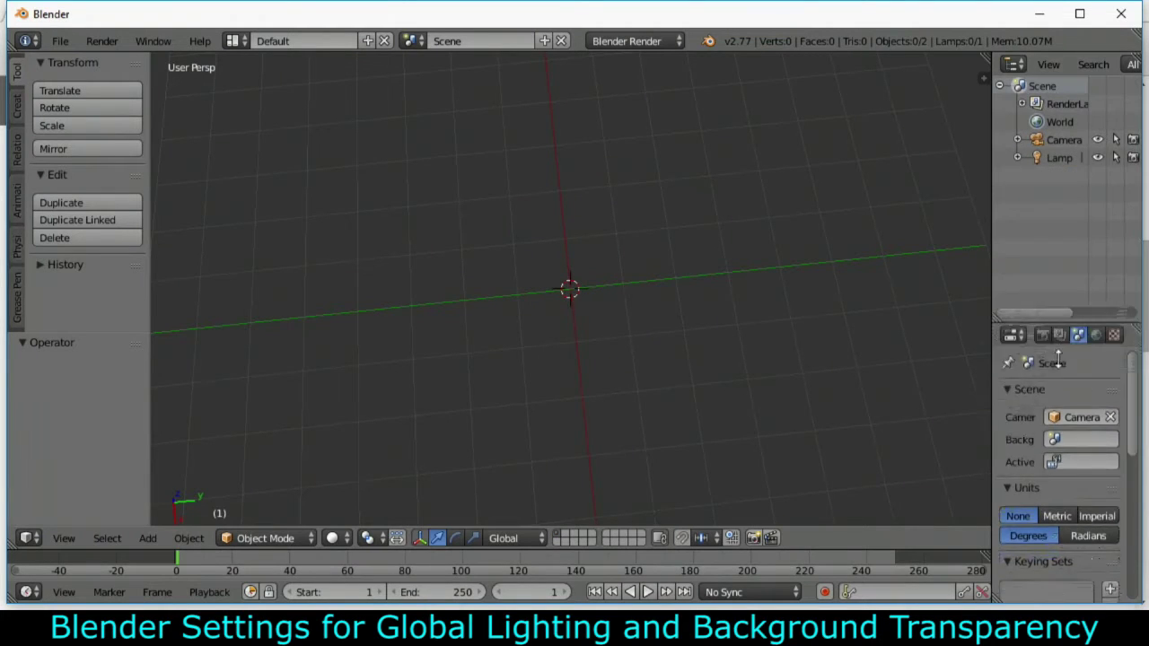
left_click(60, 42)
mouse_move(88, 365)
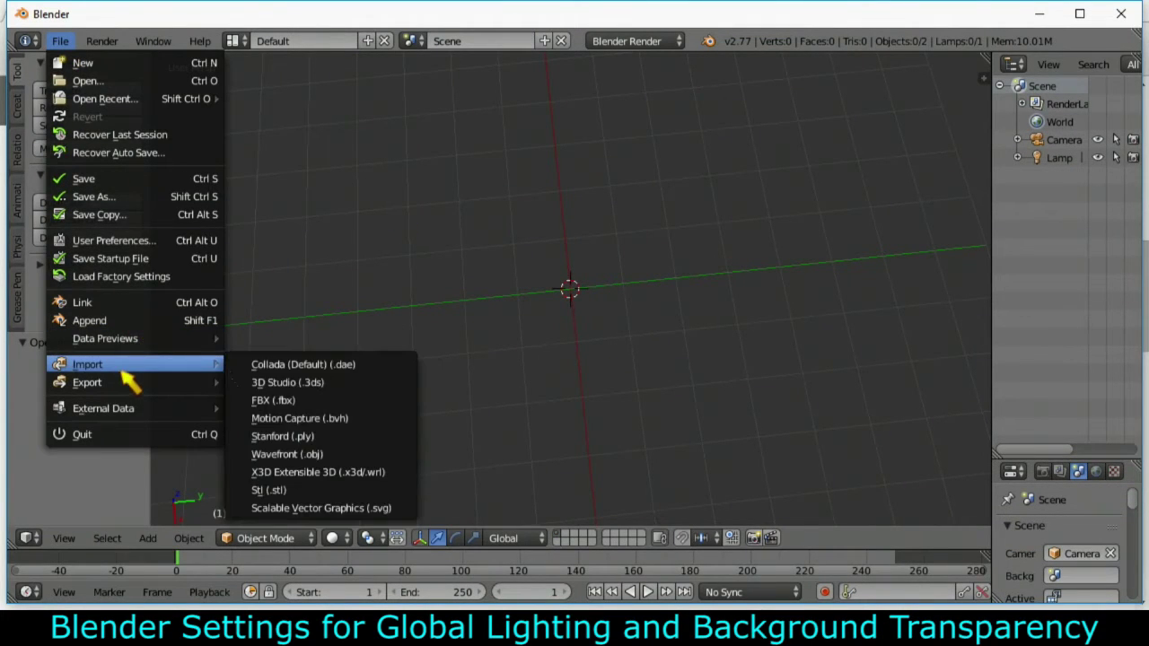
left_click(290, 368)
left_click(352, 171)
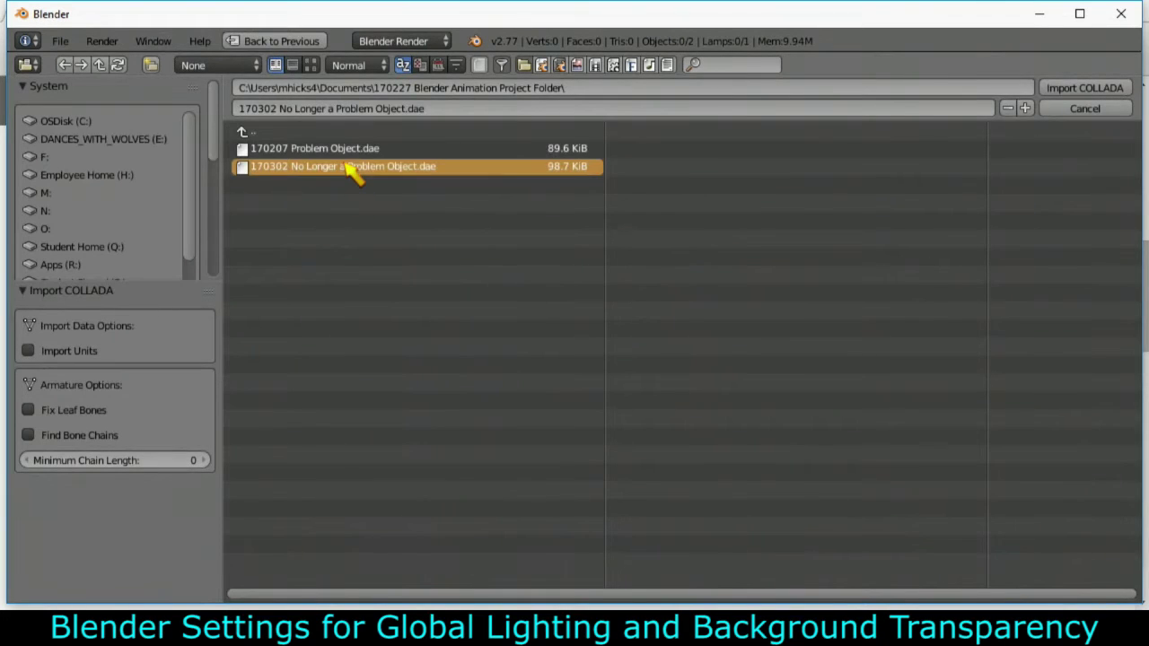
double_click(353, 171)
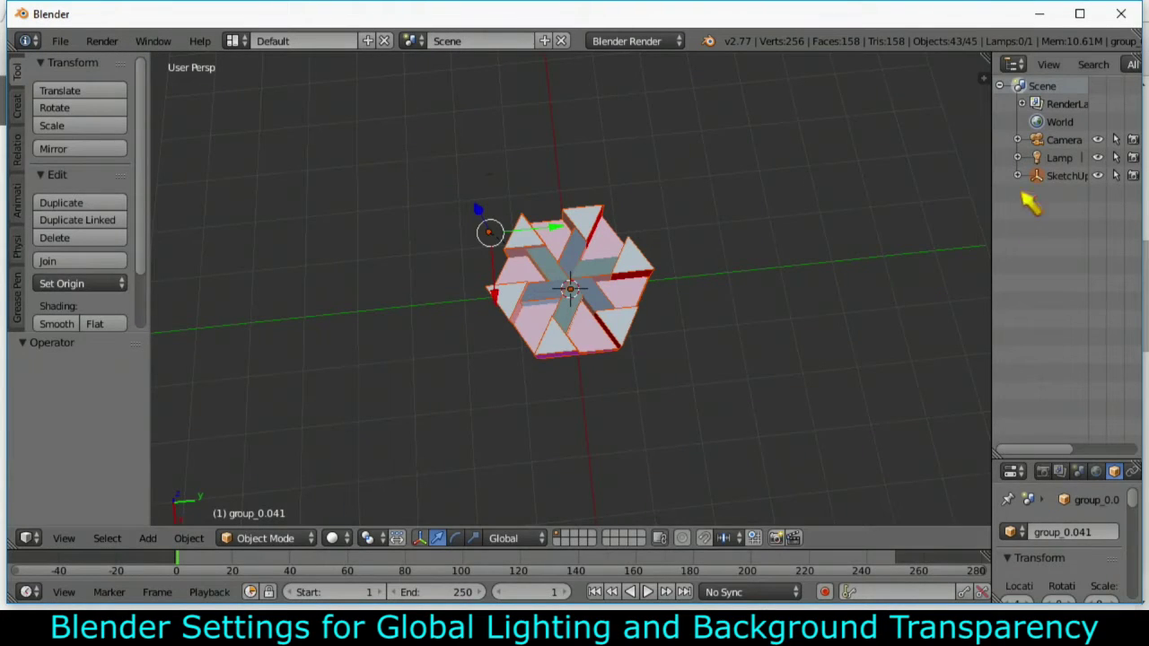
Step: Rotate the SketchUp parent object to -0.7° about Z and widen the side panels
left_click(1052, 176)
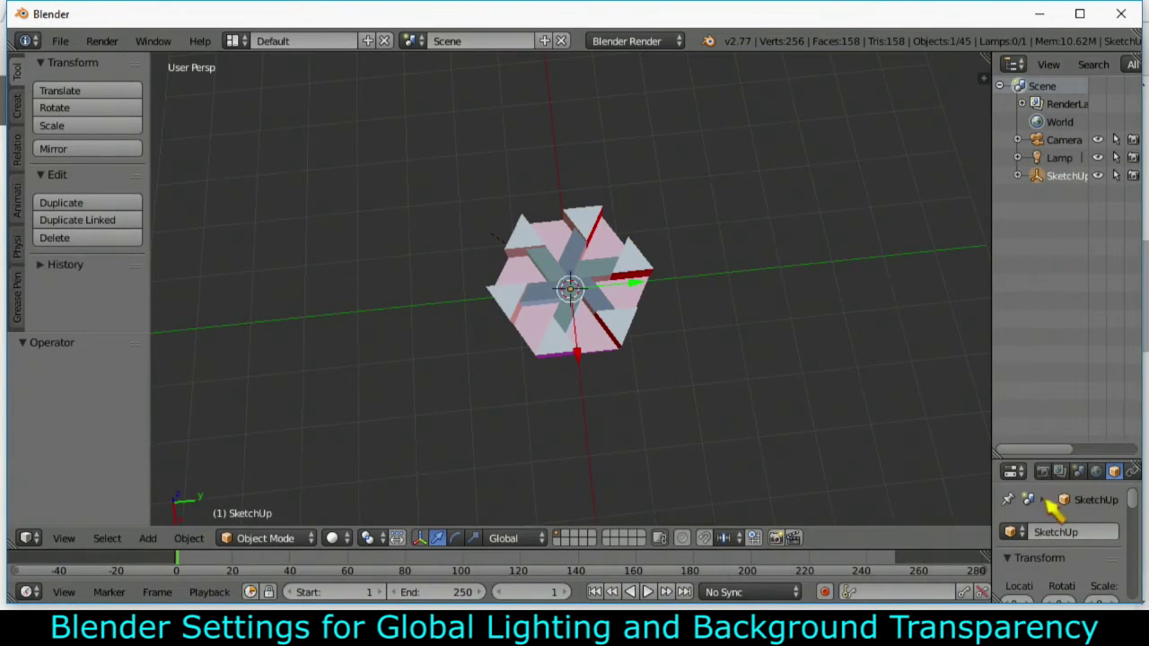
scroll(1077, 521, "down", 1)
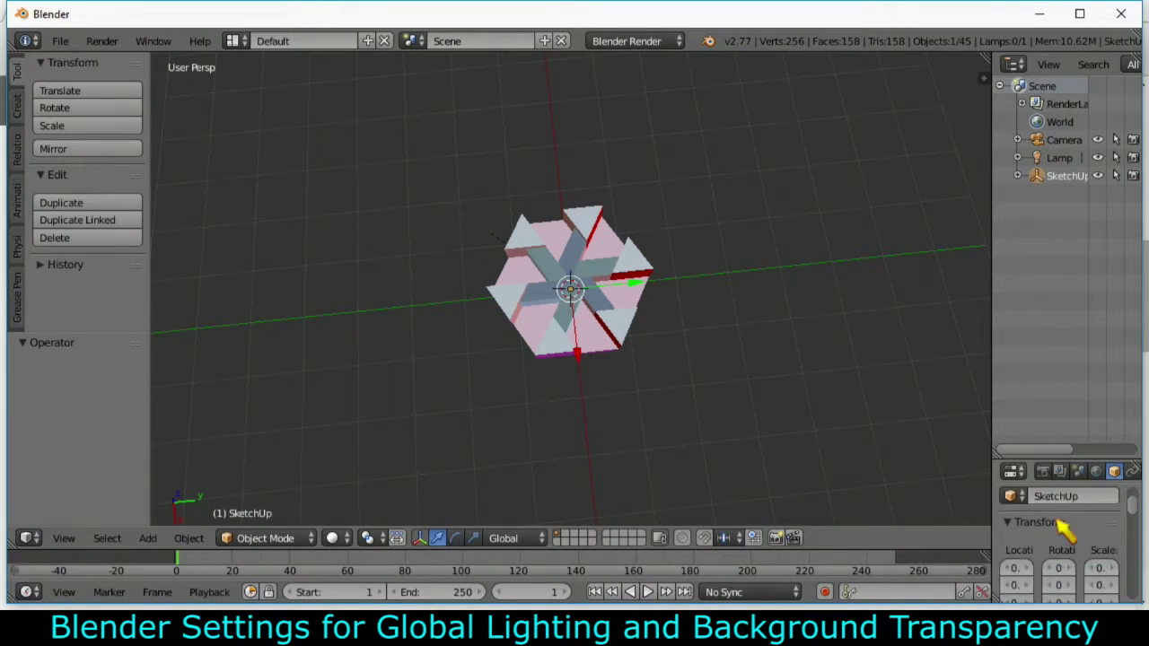
scroll(1072, 530, "down", 3)
left_click_drag(1061, 531, 1104, 532)
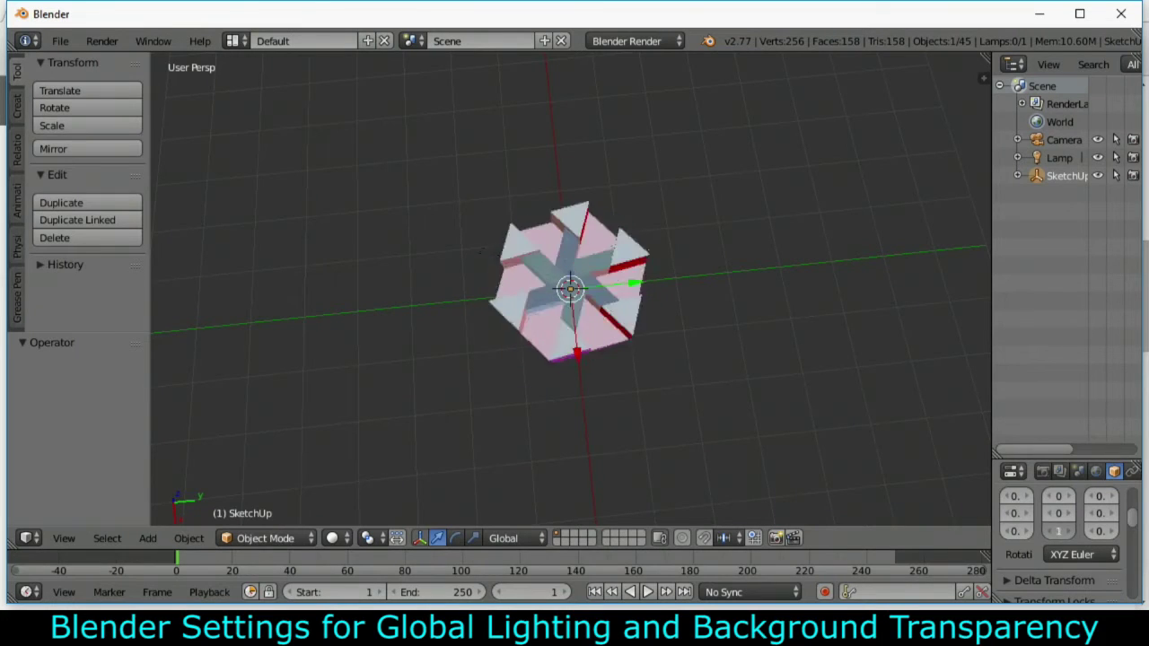
middle_click_drag(713, 356, 723, 262)
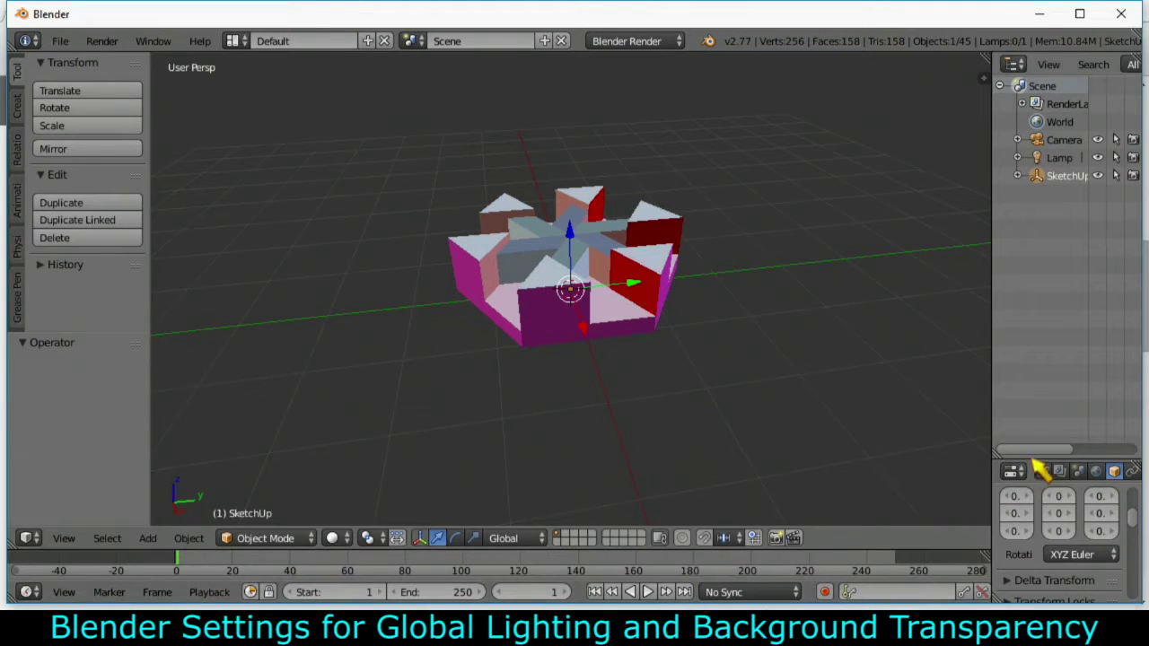
left_click_drag(1028, 456, 1029, 208)
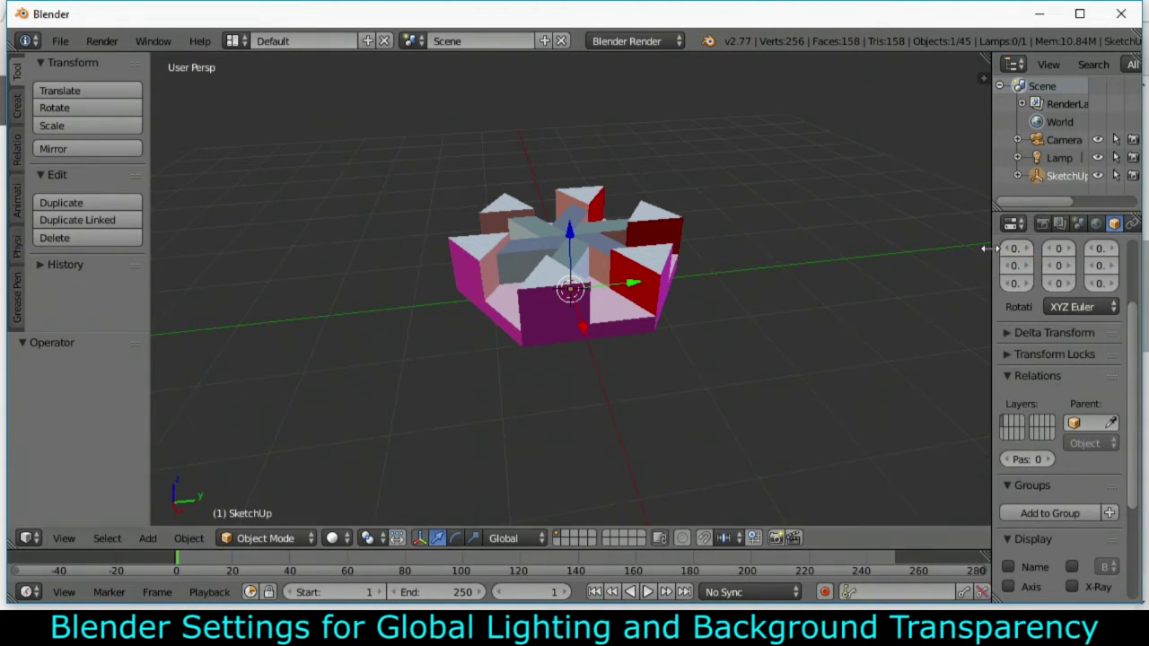
left_click_drag(991, 261, 848, 265)
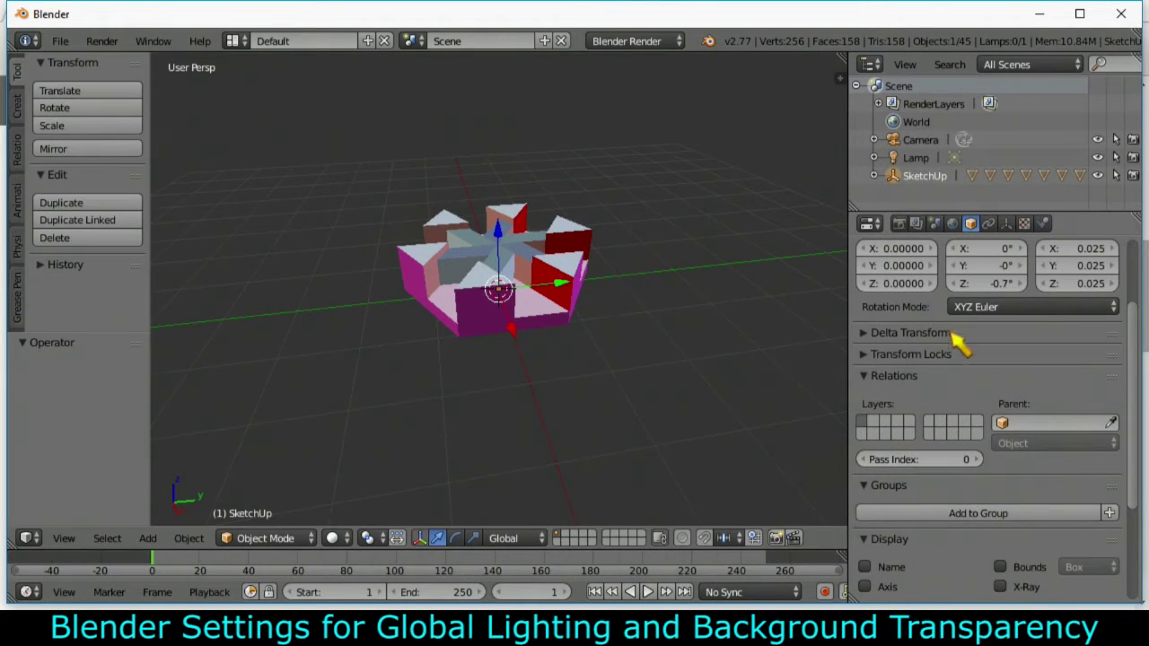
Step: Render the scene, then enable World environment lighting at energy 1.000 in white
key("F12")
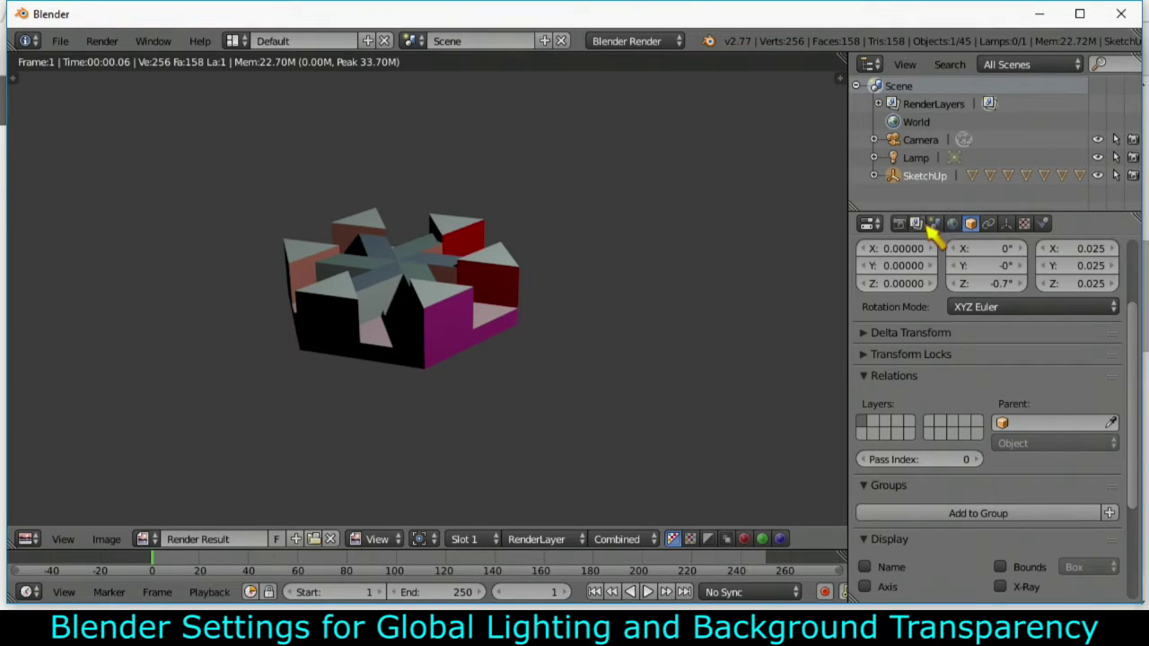
left_click(955, 226)
scroll(942, 556, "down", 5)
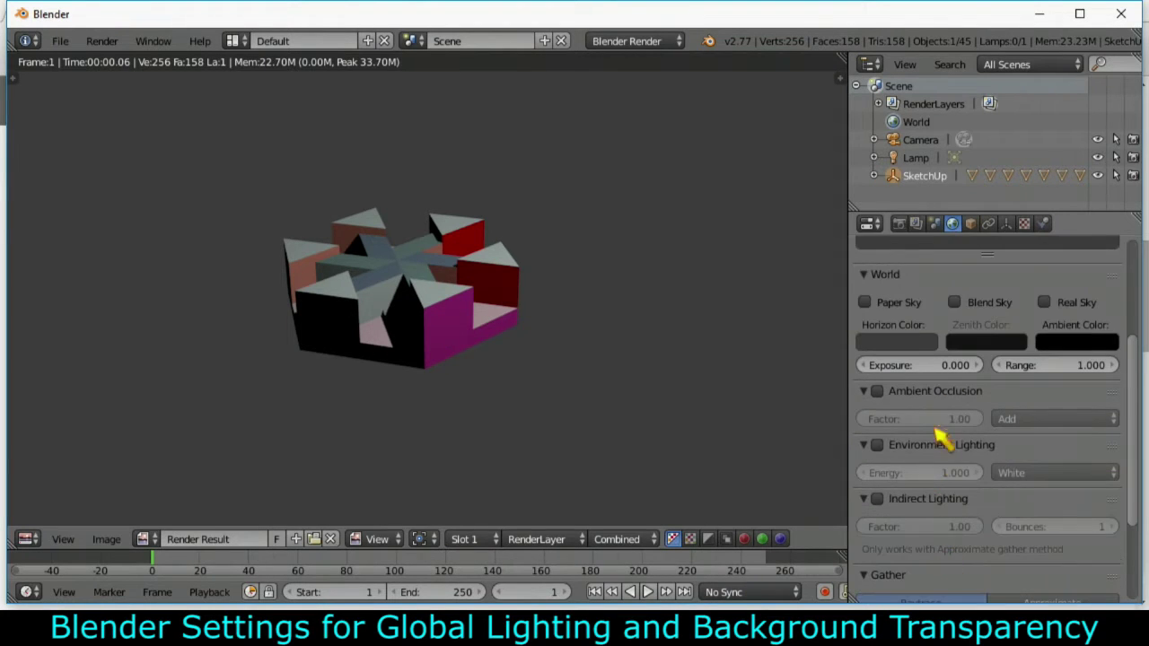
left_click(877, 445)
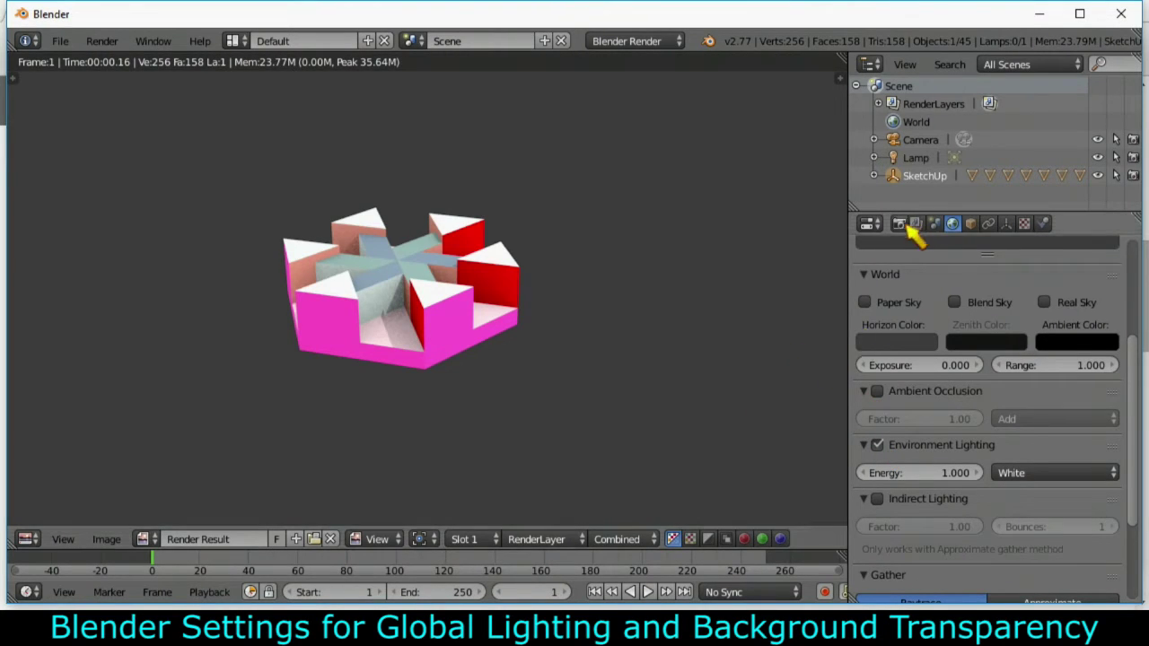
left_click(902, 224)
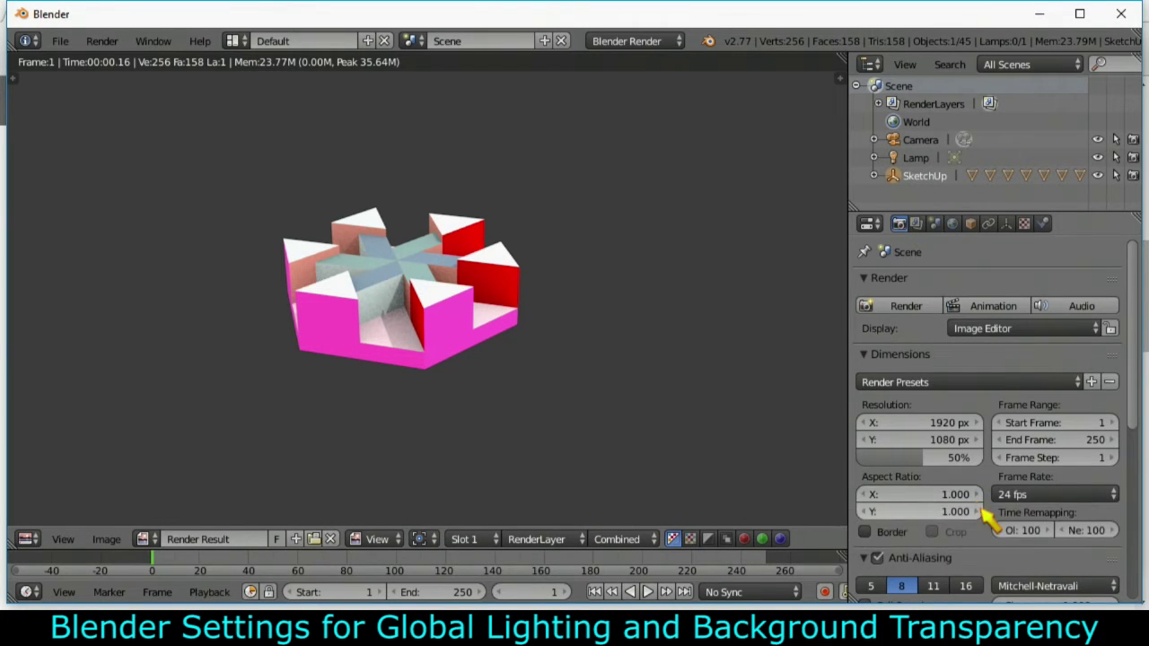
Step: Set the render alpha mode to Transparent and re-render the model over a checkerboard
scroll(975, 508, "down", 2)
scroll(992, 519, "down", 2)
scroll(992, 519, "down", 1)
scroll(979, 467, "down", 1)
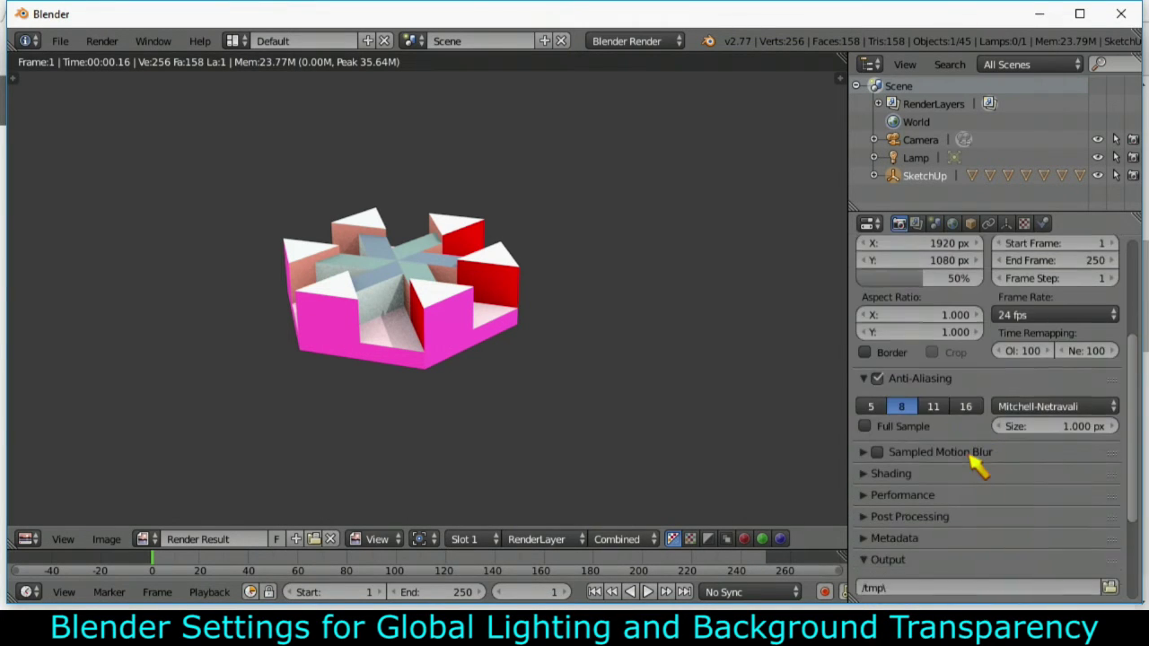
scroll(982, 464, "down", 1)
left_click(864, 437)
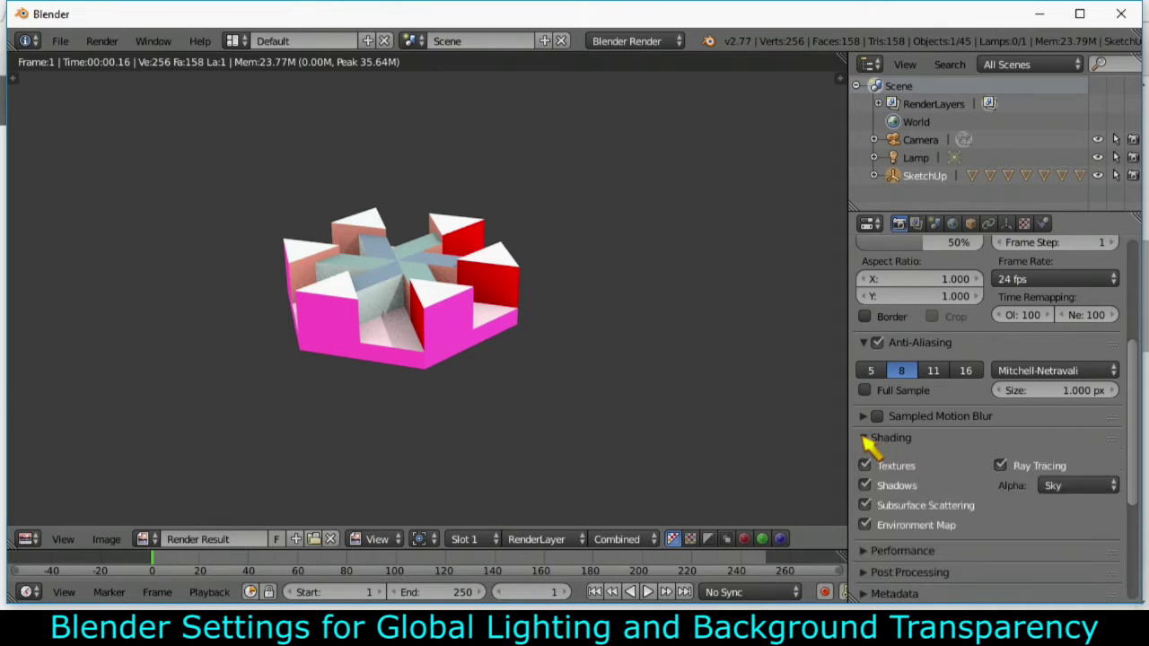
left_click(1052, 485)
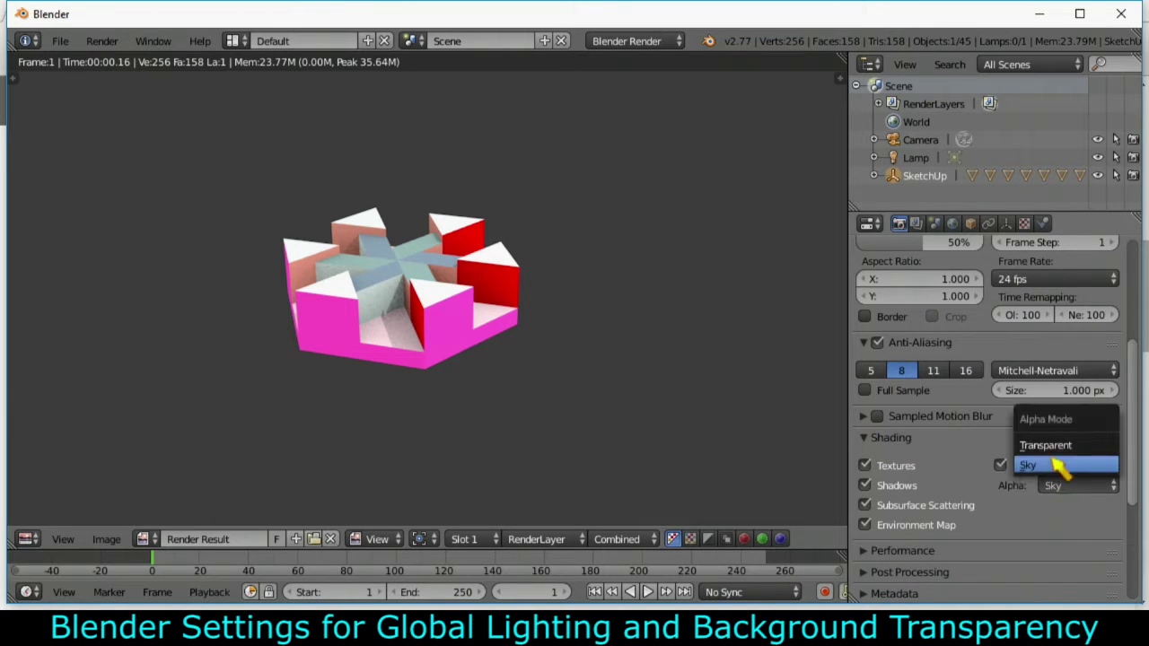
left_click(1030, 443)
key("F12")
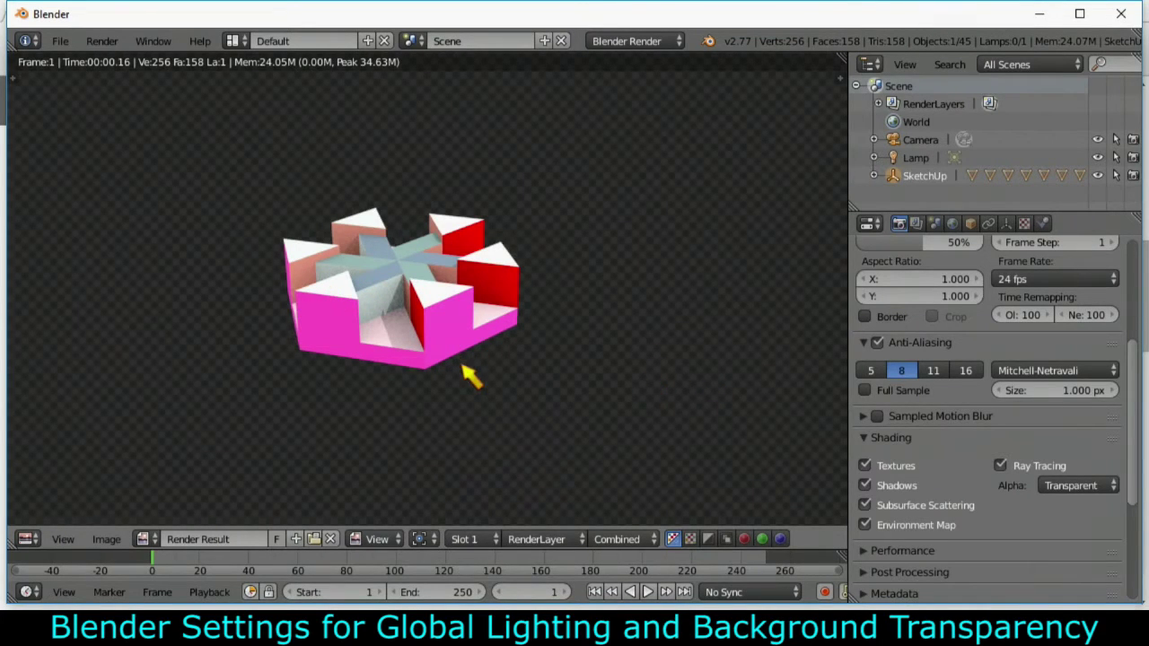
scroll(464, 364, "down", 3)
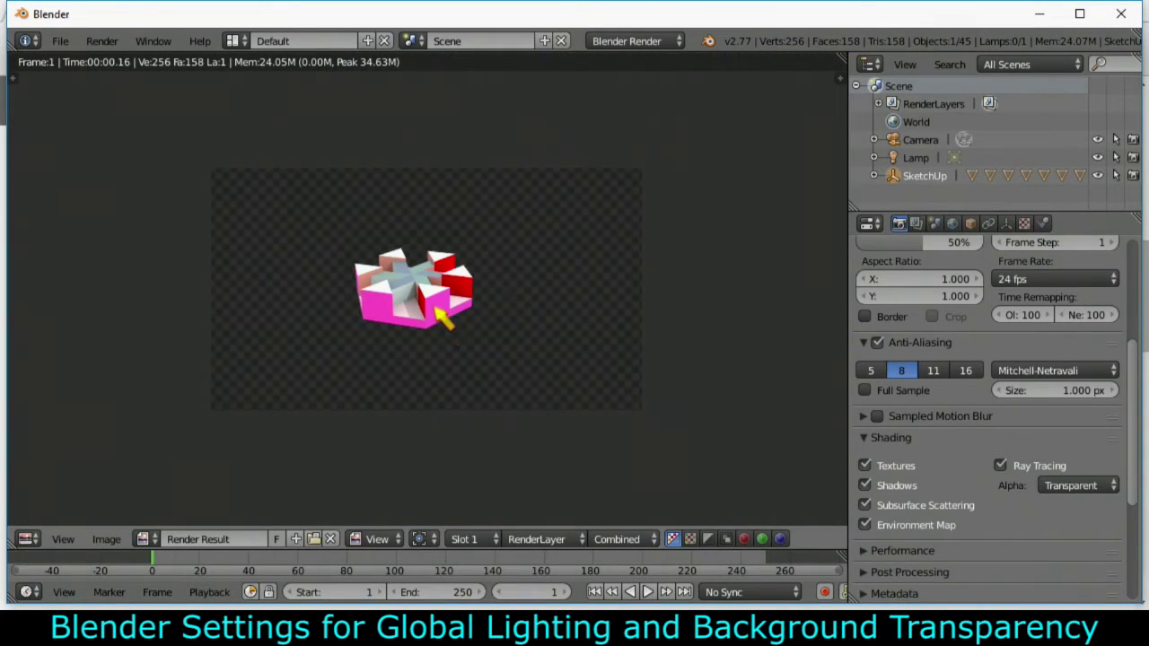
Step: Leave the render and cycle viewport shading through Wireframe, Texture, then Rendered
key("Escape")
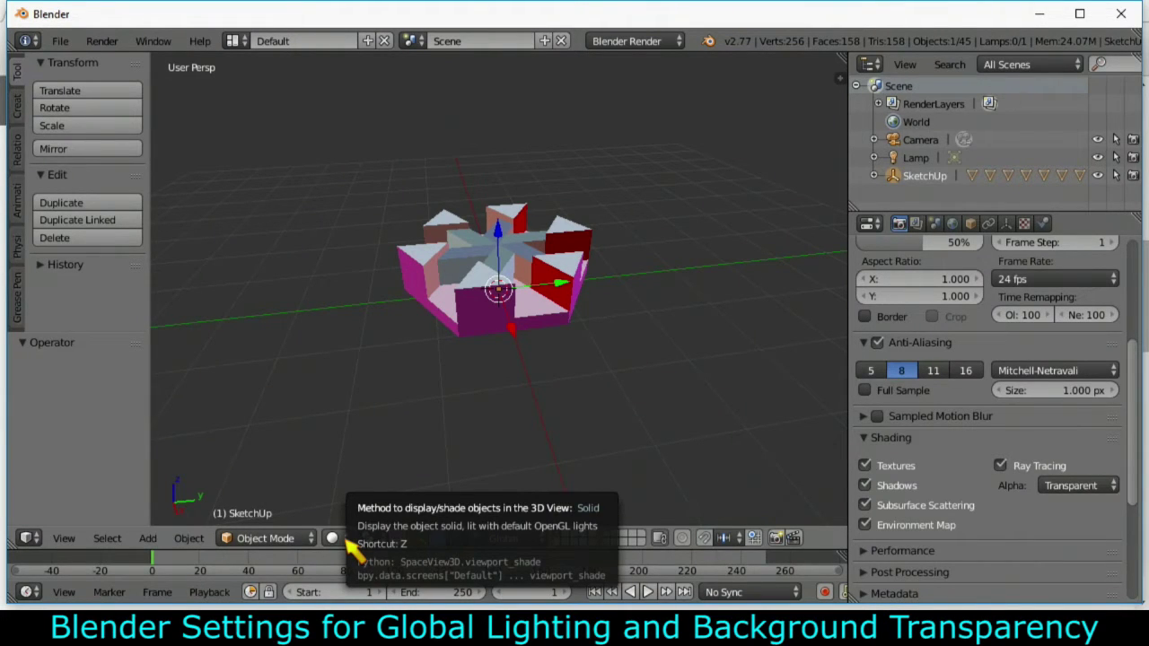
left_click(345, 539)
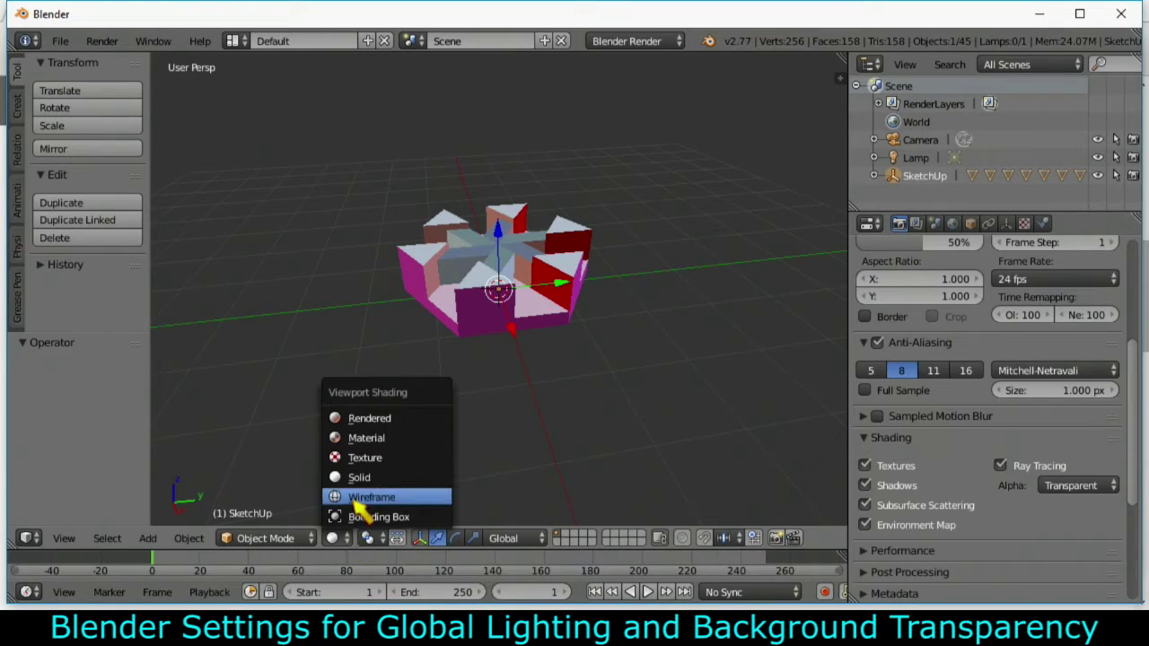
left_click(354, 498)
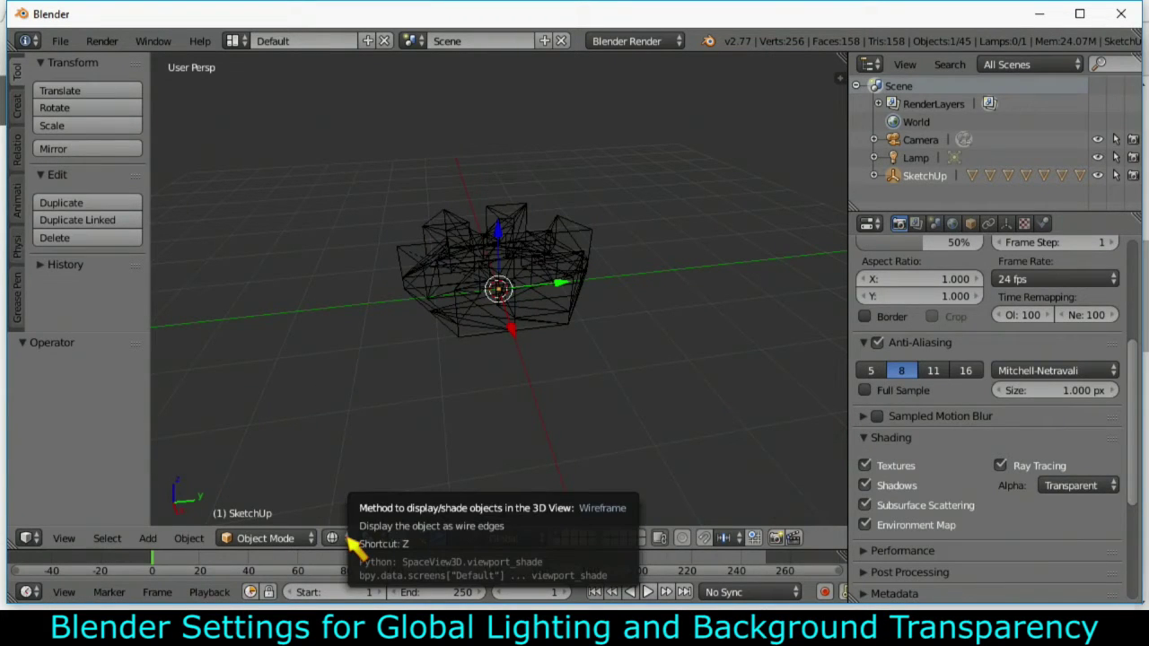
left_click(345, 538)
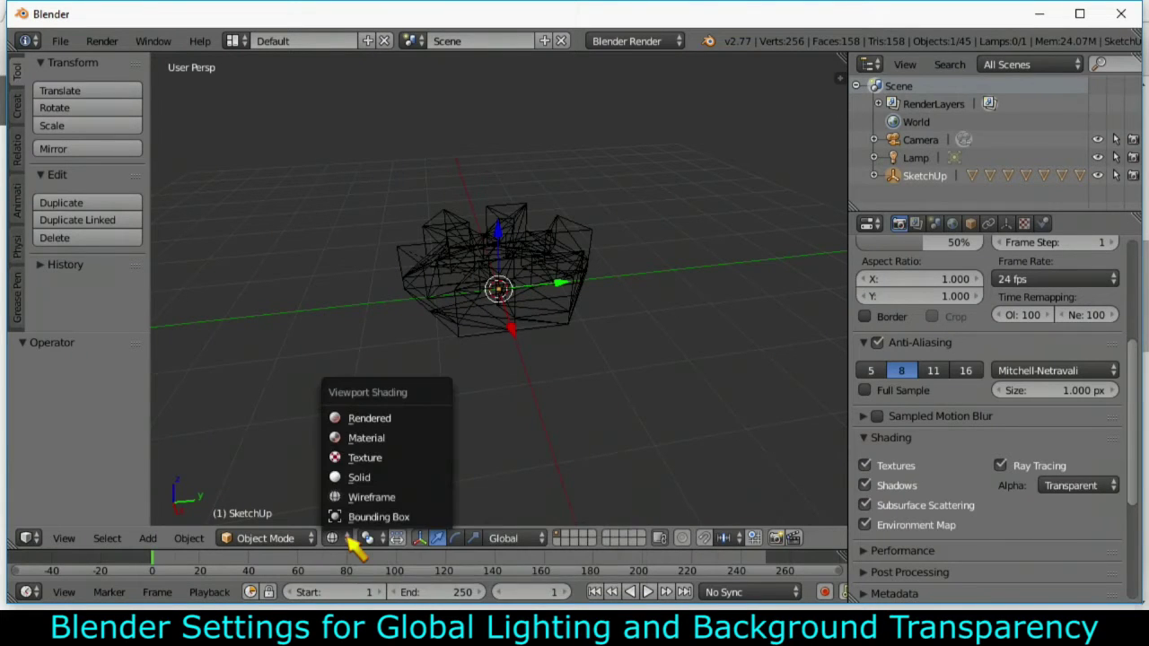
left_click(381, 458)
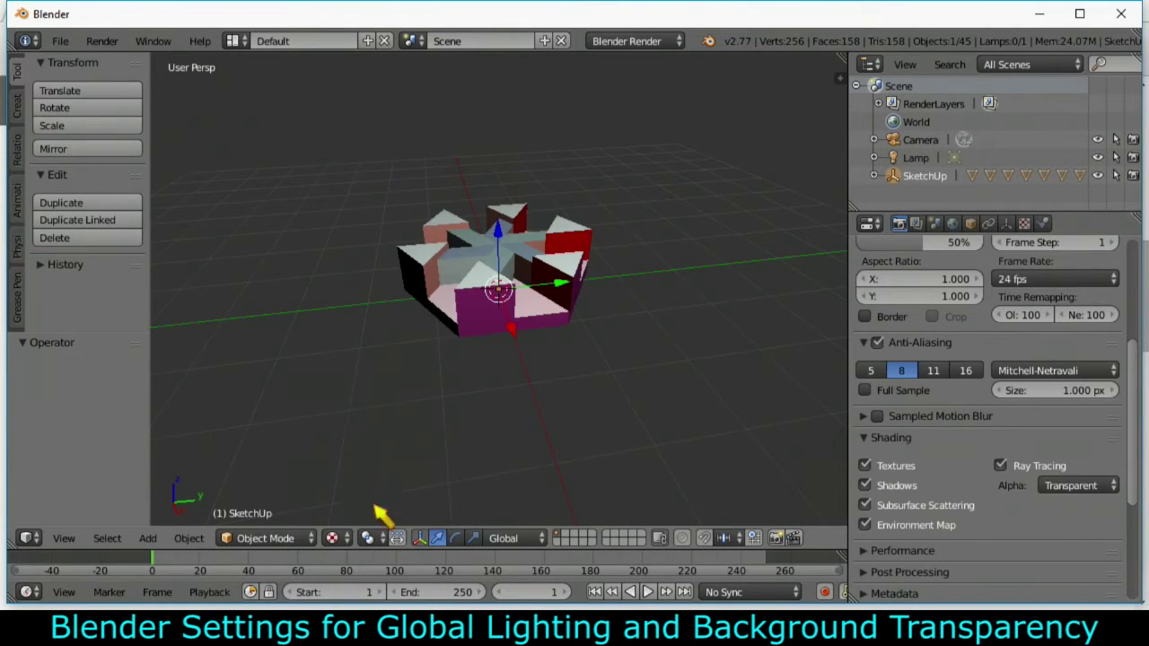
left_click(350, 538)
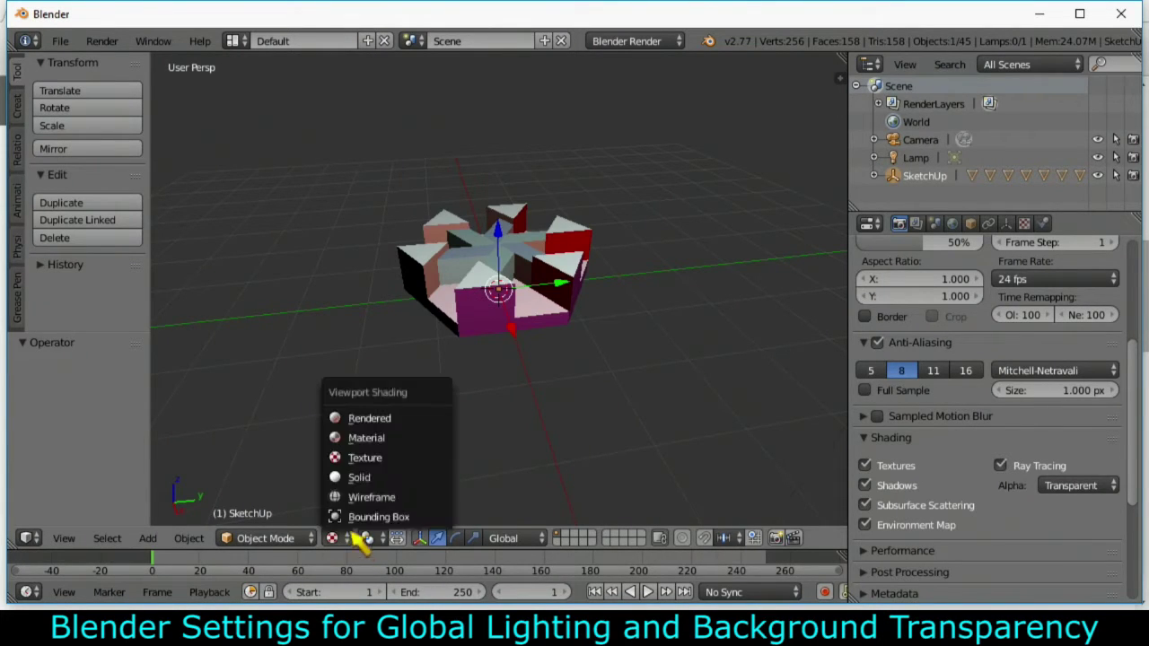
left_click(369, 420)
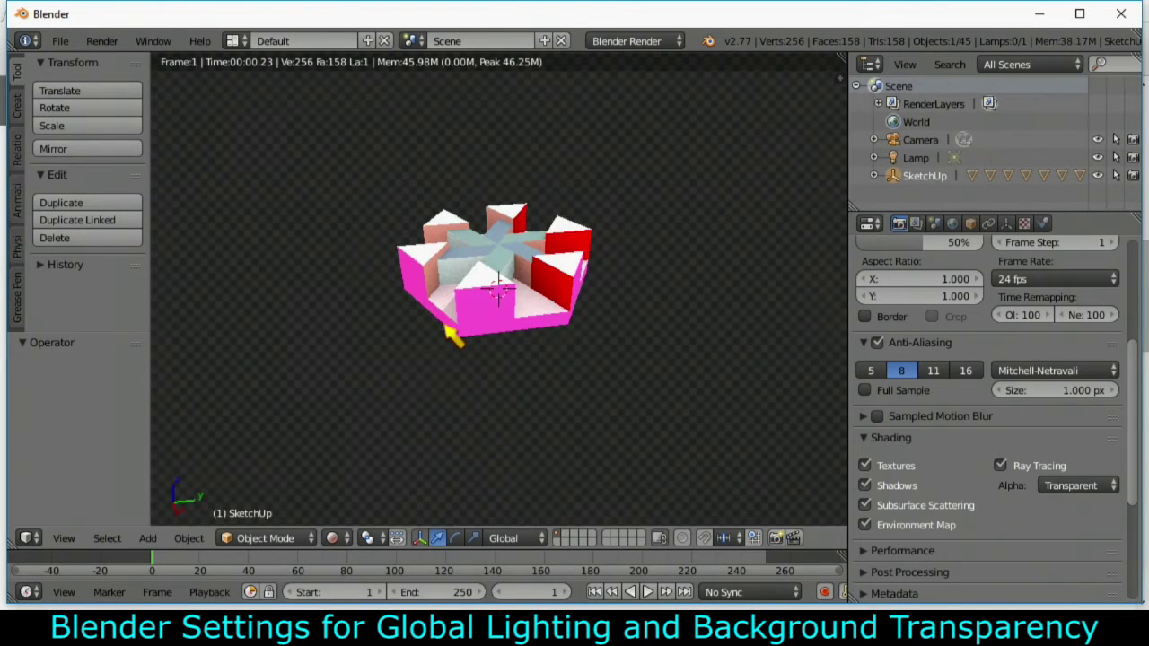
Step: Orbit the rendered preview to a top-down view and select part group_0.017
mouse_move(439, 317)
middle_mouse_down()
mouse_move(555, 316)
mouse_move(543, 285)
mouse_move(500, 285)
mouse_move(545, 212)
mouse_move(539, 398)
middle_mouse_up()
scroll(523, 287, "up", 3)
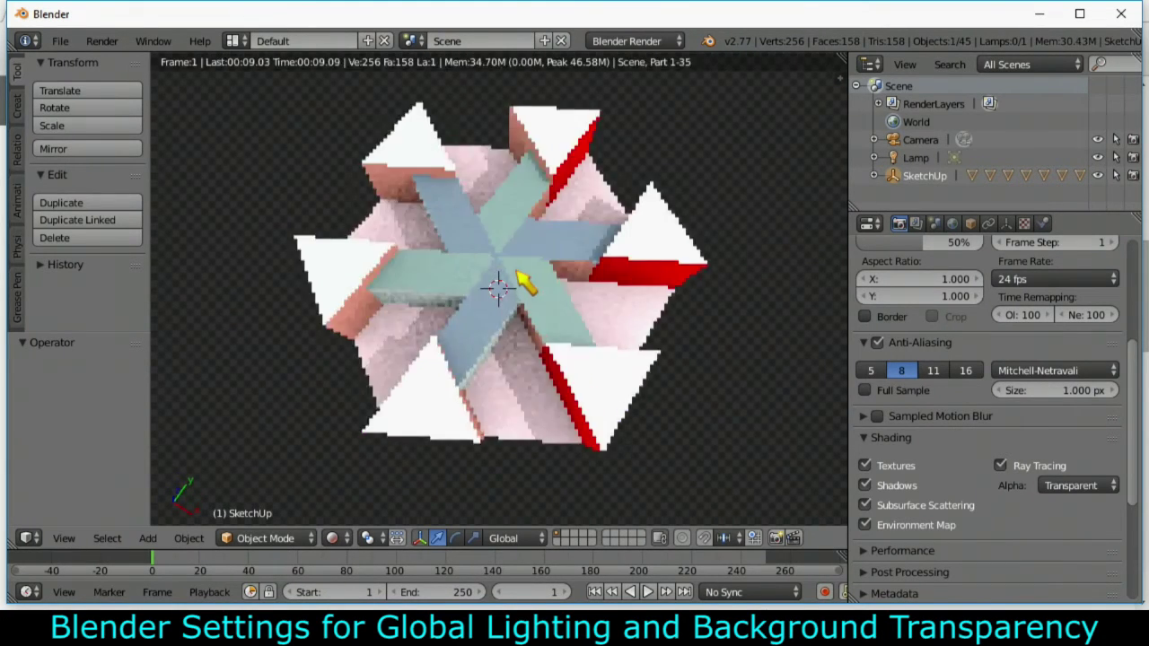
scroll(524, 281, "up", 2)
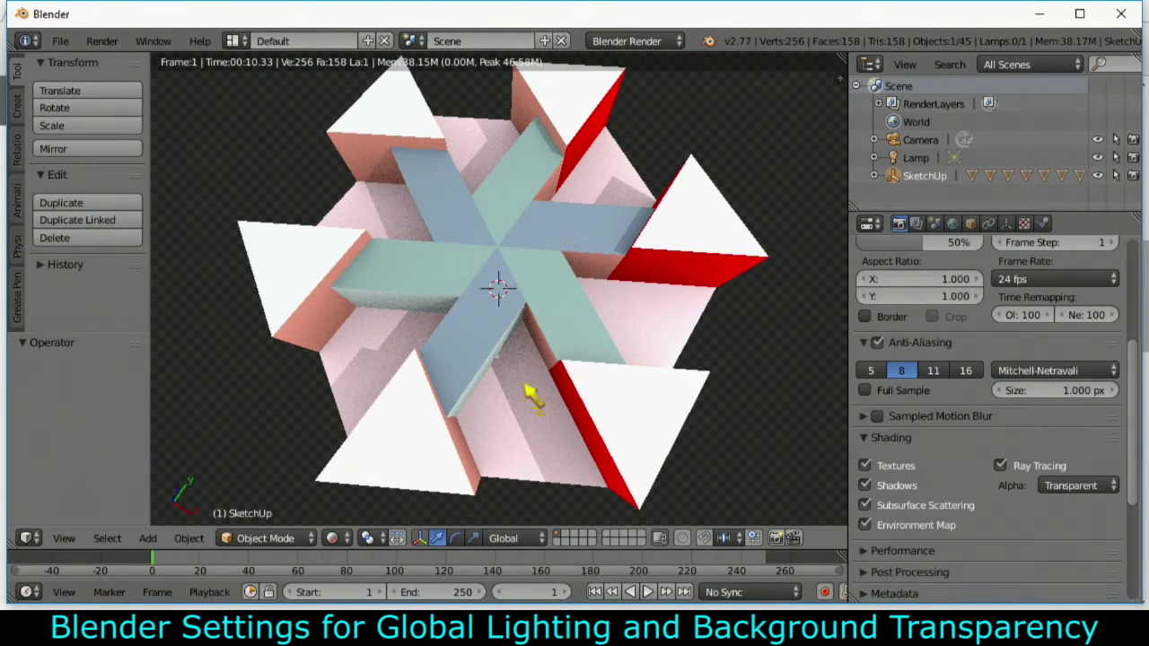
mouse_move(390, 390)
middle_mouse_down()
mouse_move(441, 389)
mouse_move(498, 321)
middle_mouse_up()
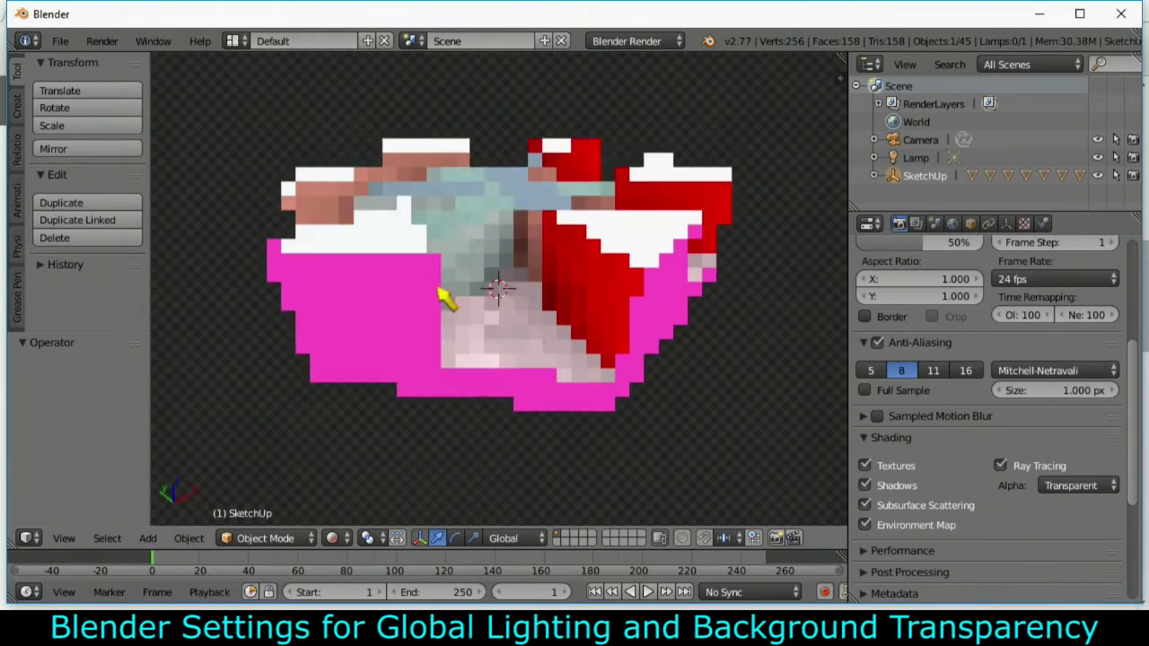
mouse_move(449, 296)
middle_mouse_down()
mouse_move(598, 297)
mouse_move(494, 379)
middle_mouse_up()
mouse_move(422, 309)
middle_mouse_down()
mouse_move(530, 300)
mouse_move(531, 367)
middle_mouse_up()
mouse_move(521, 264)
middle_mouse_down()
mouse_move(521, 385)
mouse_move(478, 359)
mouse_move(475, 333)
middle_mouse_up()
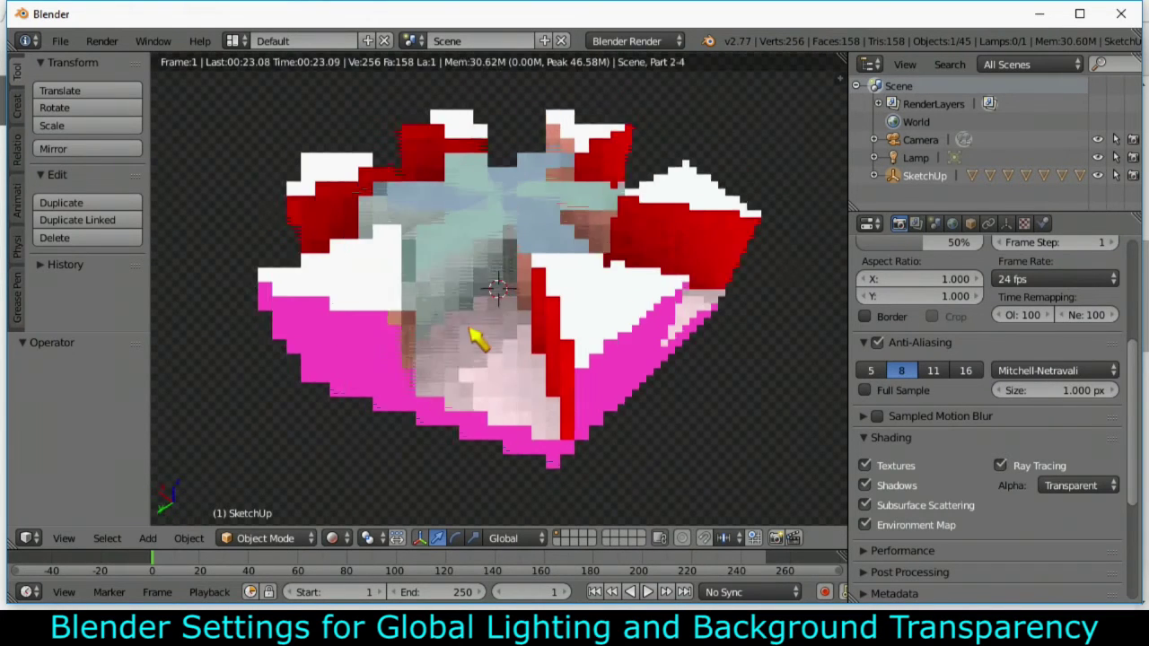
right_click(585, 313)
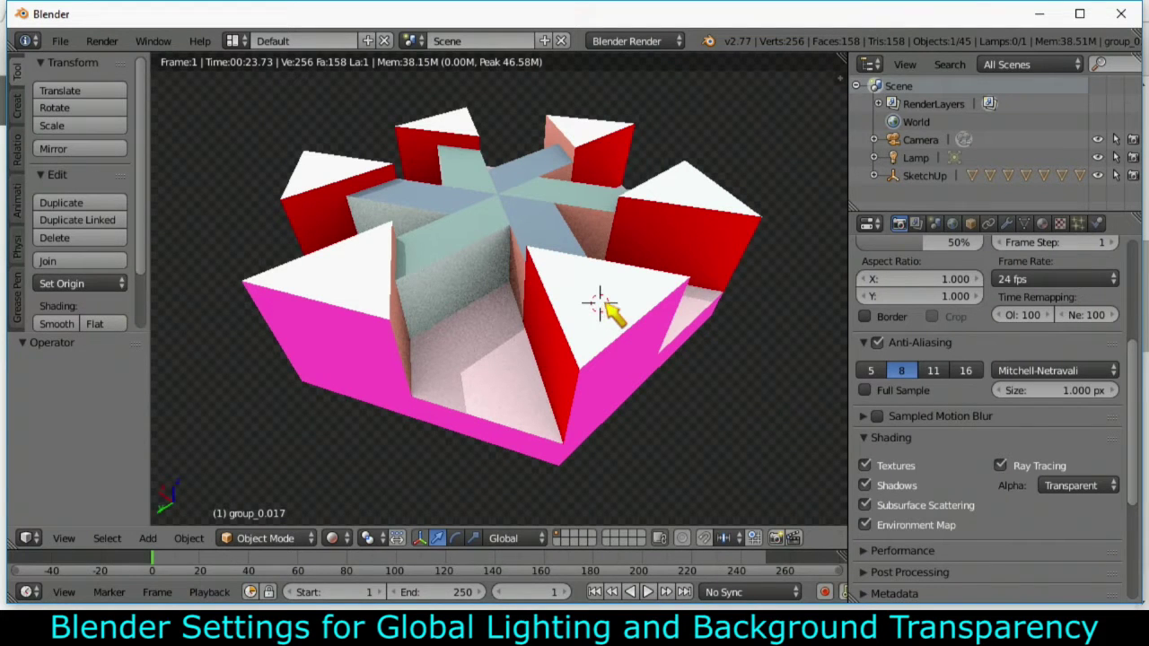
scroll(620, 351, "down", 4)
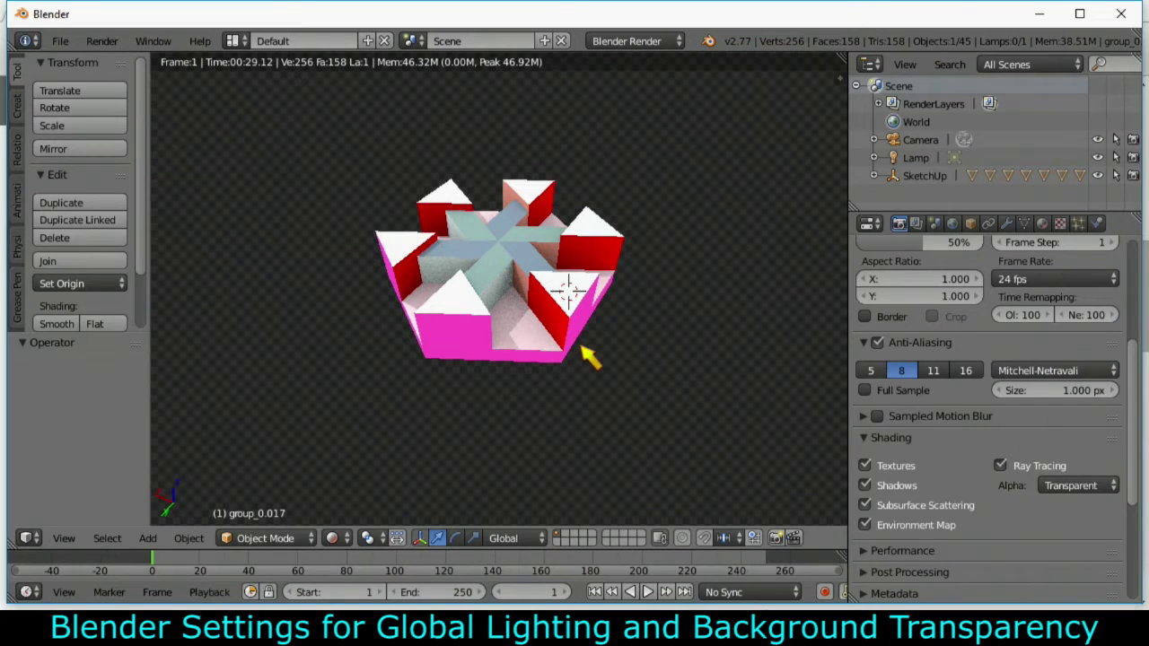
Step: Switch the viewport to Solid shading and orbit to a low side view of the model
left_click(332, 537)
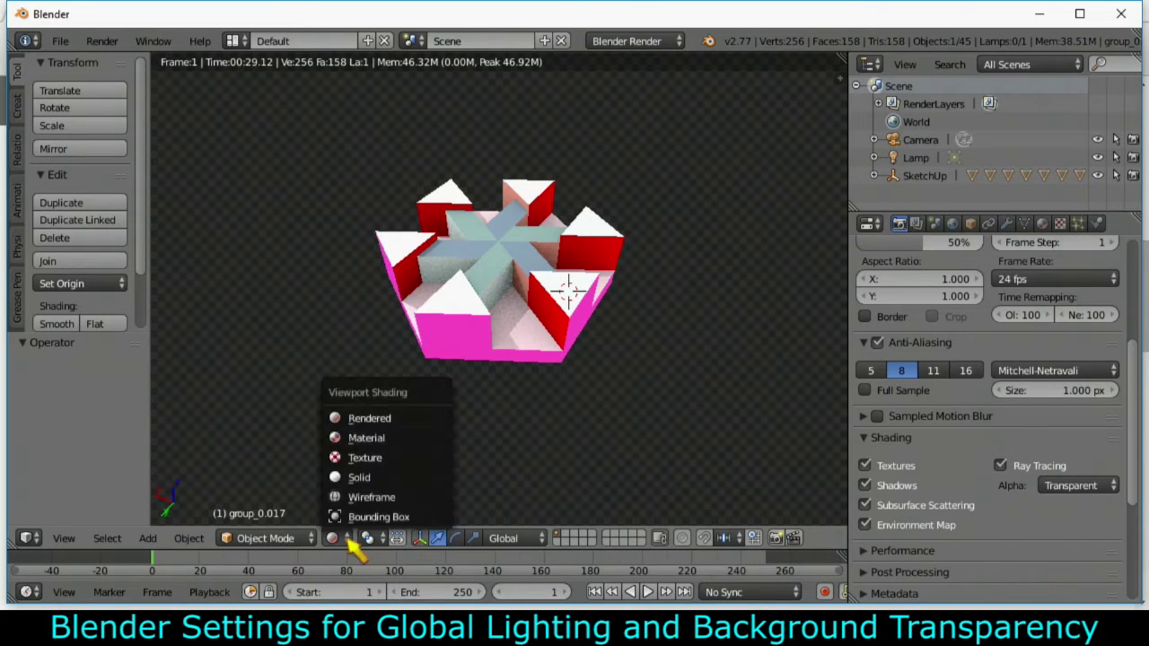
left_click(377, 478)
scroll(588, 301, "down", 2)
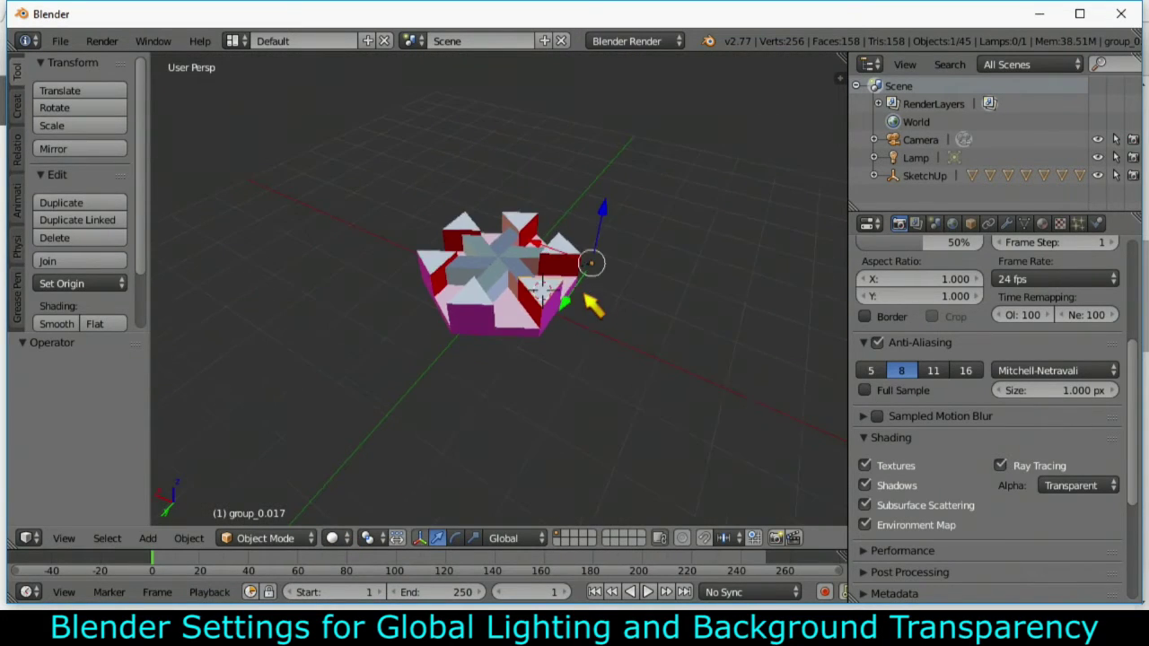
scroll(592, 310, "down", 2)
middle_click_drag(579, 357, 470, 350)
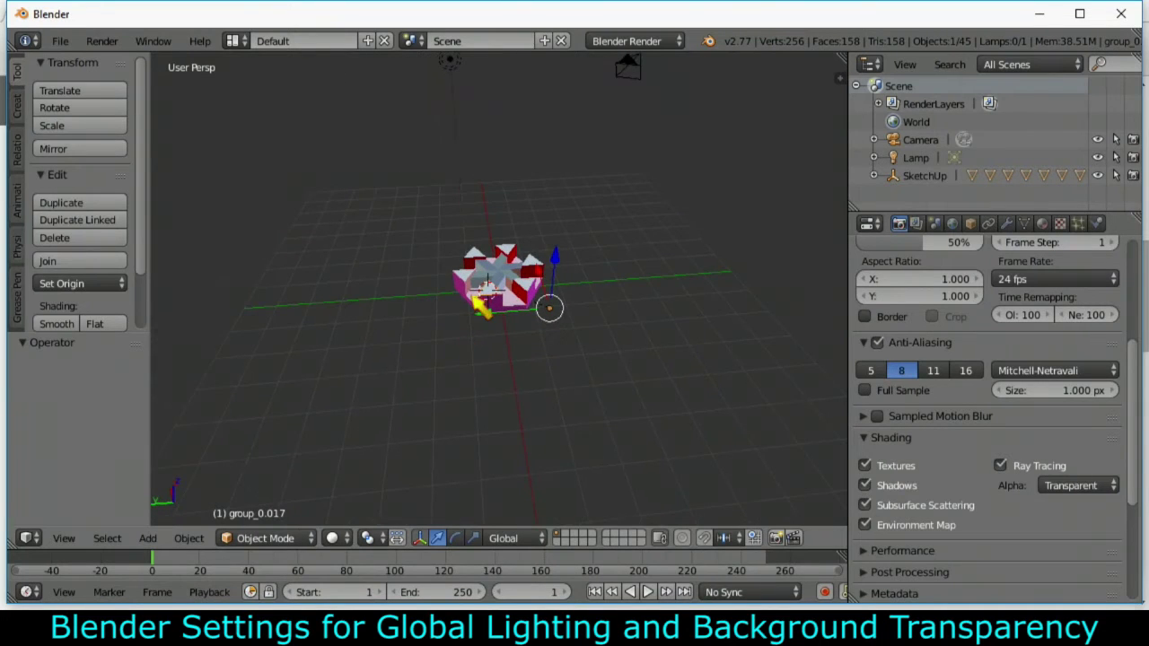
mouse_move(608, 311)
middle_mouse_down()
mouse_move(629, 333)
mouse_move(488, 218)
mouse_move(558, 237)
mouse_move(531, 282)
middle_mouse_up()
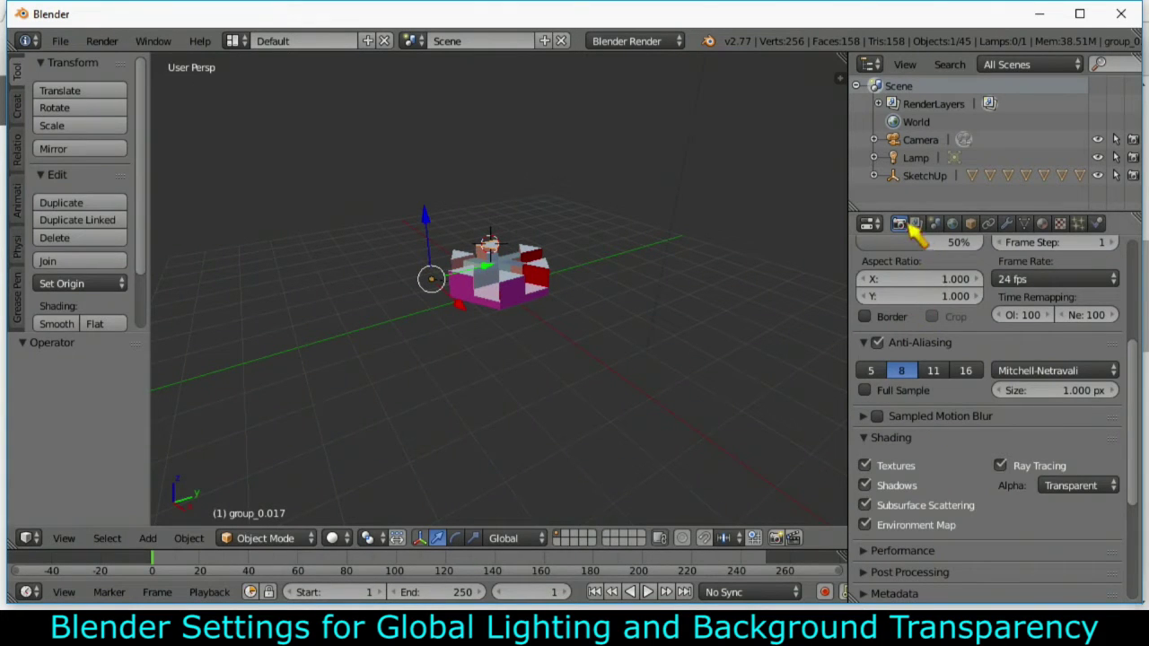
Step: Bring the Dimensions panel into view and start changing the end frame from 250
scroll(1033, 363, "up", 5)
scroll(969, 359, "up", 2)
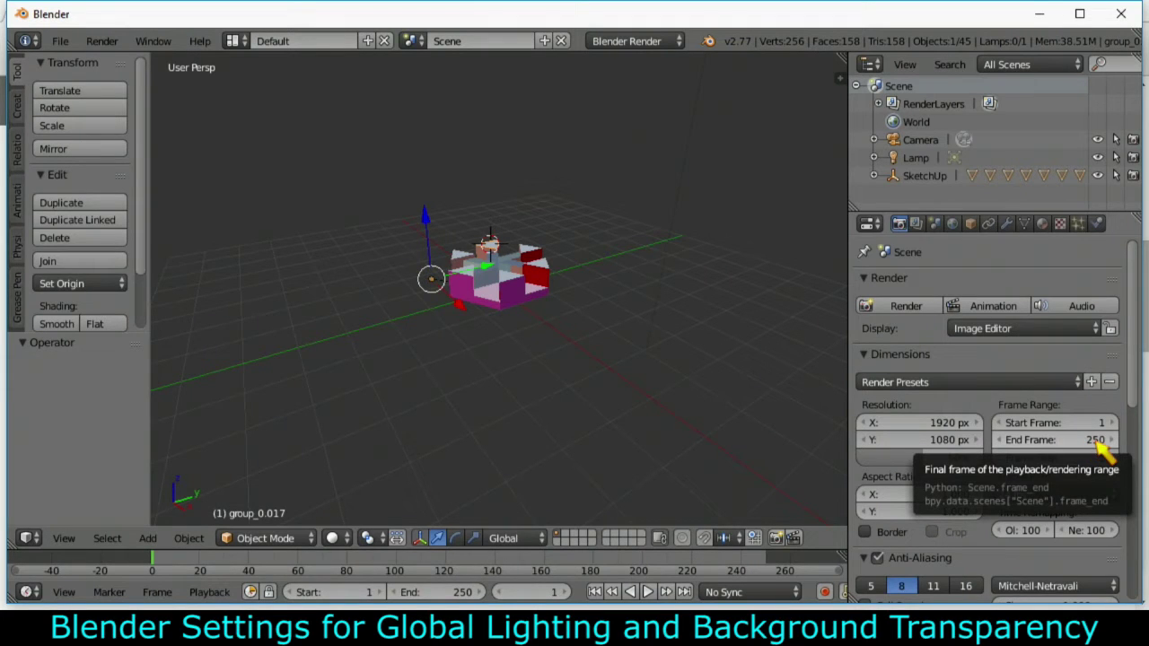
left_click(1113, 445)
type("90")
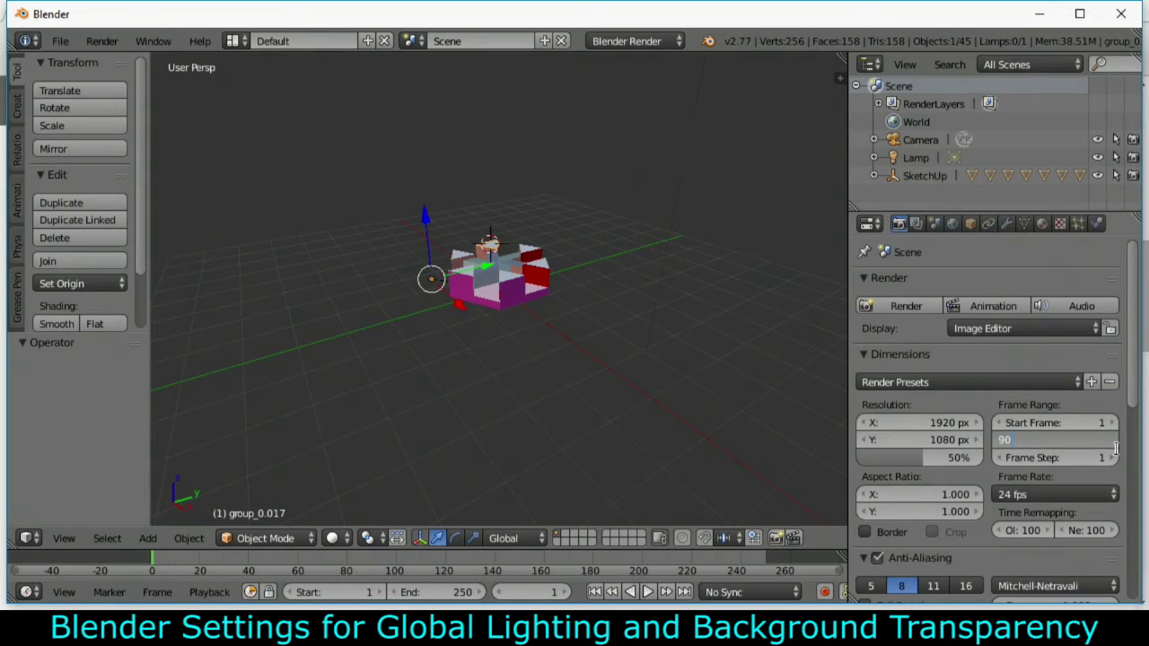
Step: Set the animation end frame to 90 and the frame rate to 30 fps
key("Return")
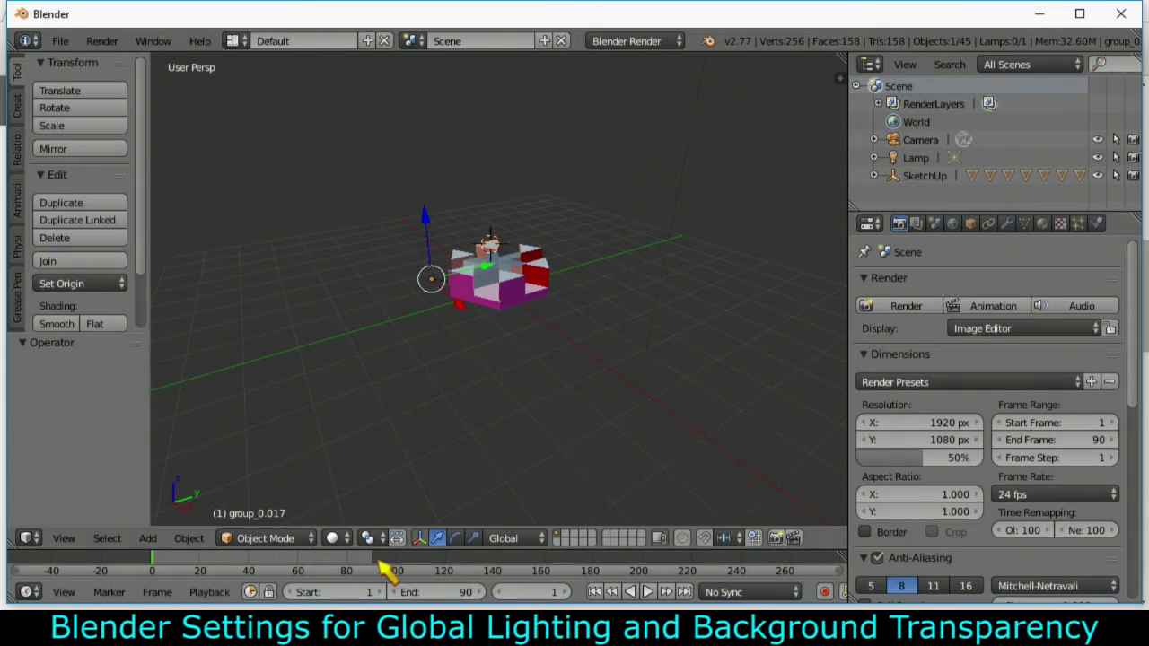
scroll(816, 583, "up", 1)
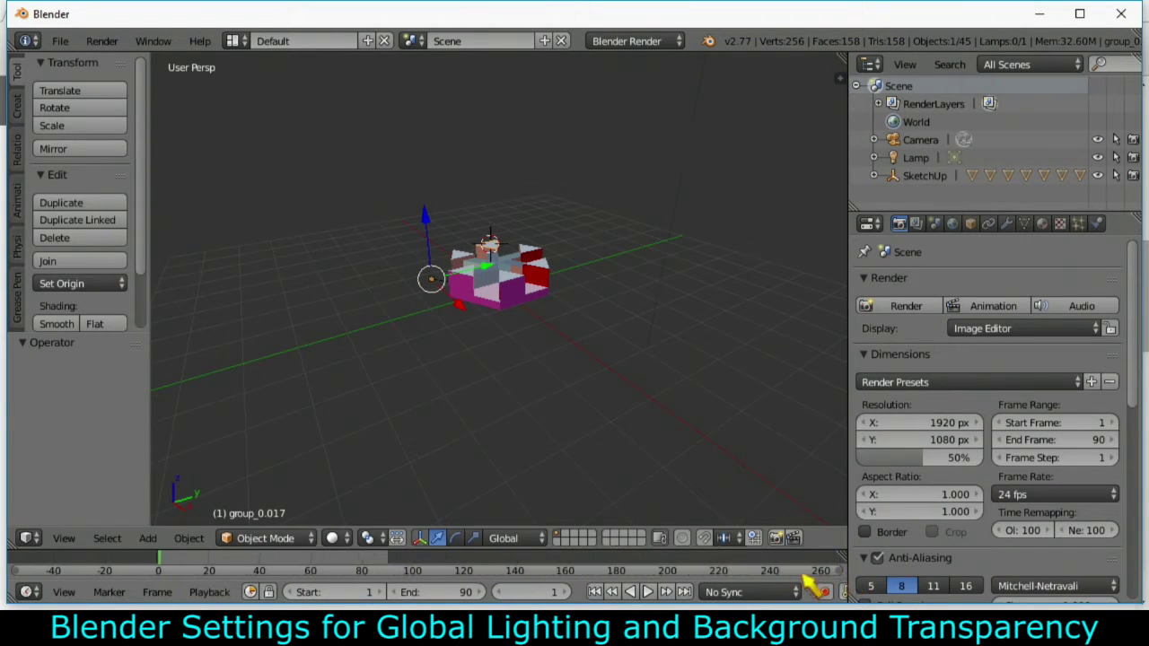
scroll(700, 583, "up", 1)
scroll(565, 582, "up", 1)
scroll(512, 581, "up", 1)
scroll(467, 588, "up", 1)
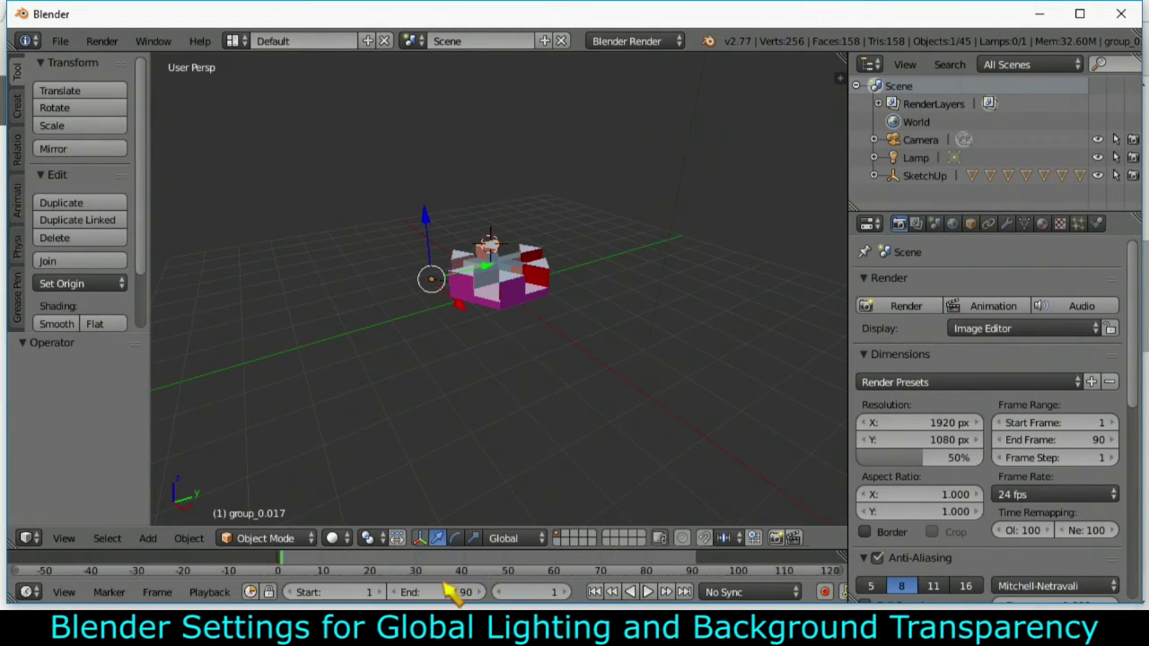
scroll(700, 575, "up", 1)
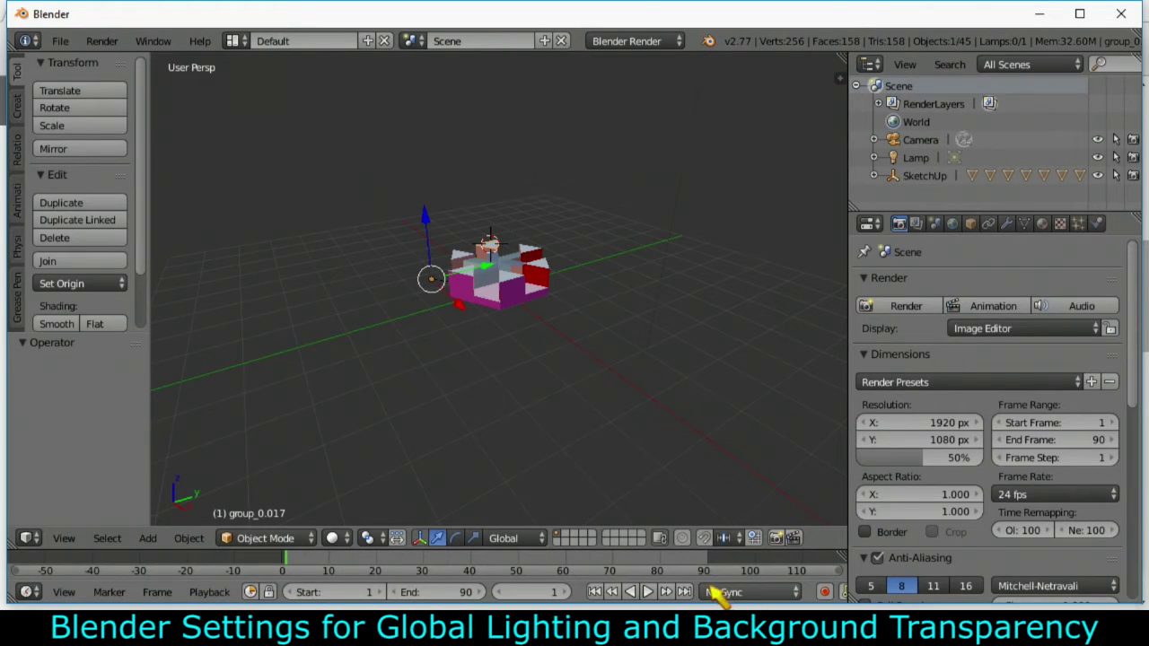
left_click(1059, 499)
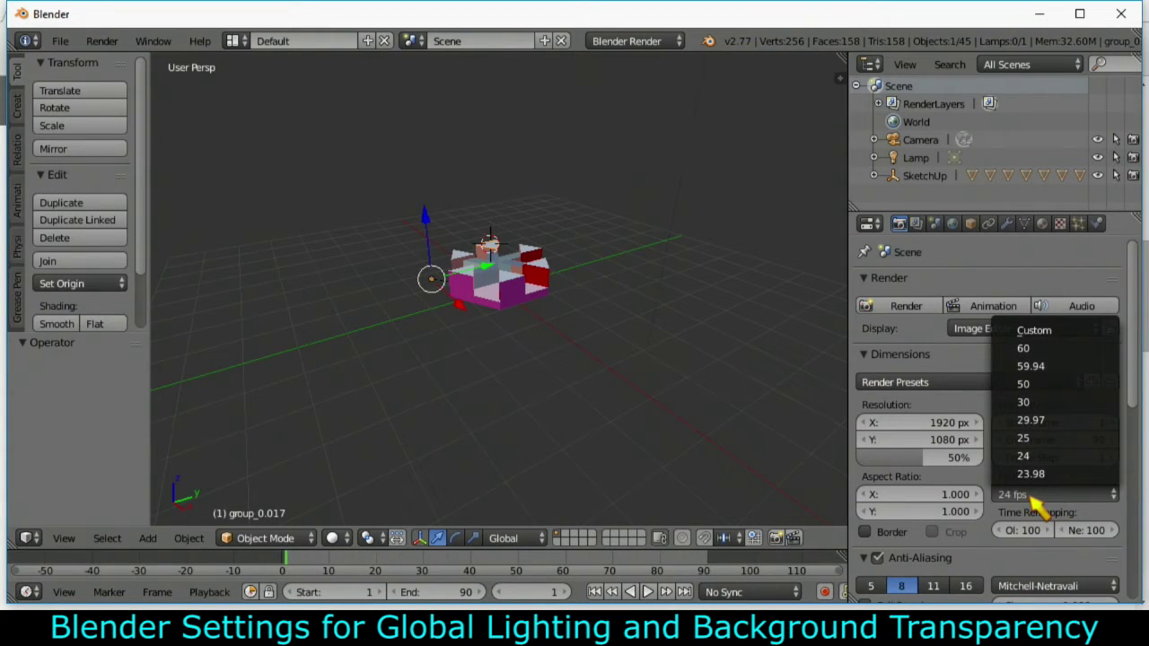
left_click(1043, 404)
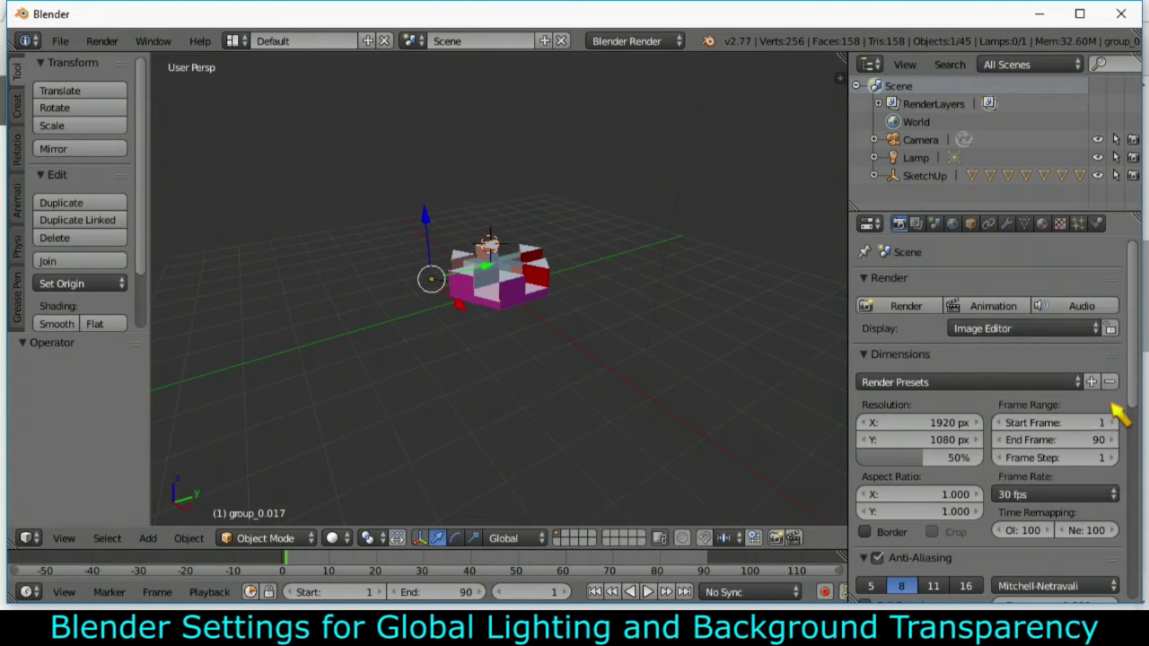
left_click_drag(1140, 383, 1146, 599)
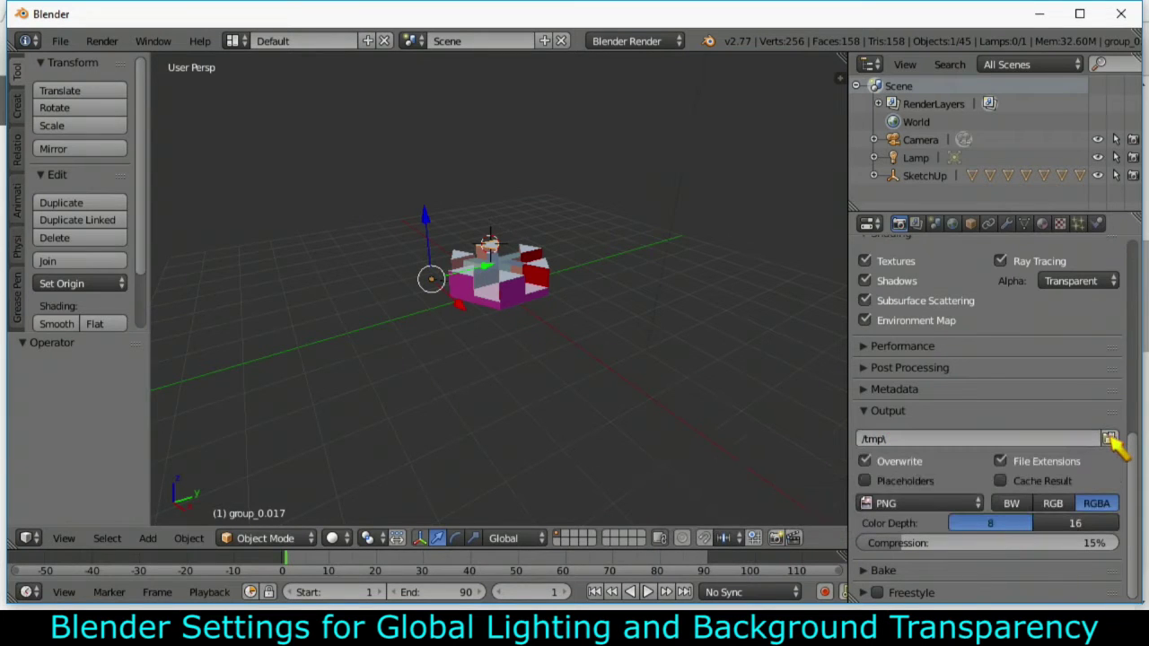
Step: Browse for the render output folder, then open File Explorer to check existing project folders
left_click(1110, 439)
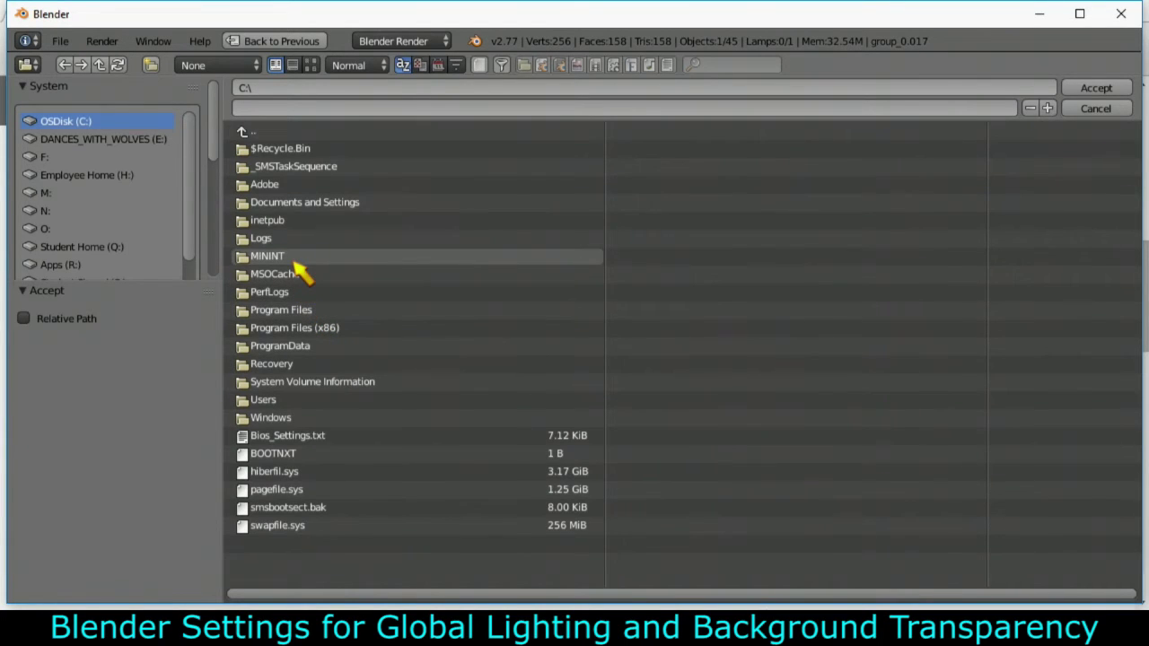
scroll(198, 199, "down", 2)
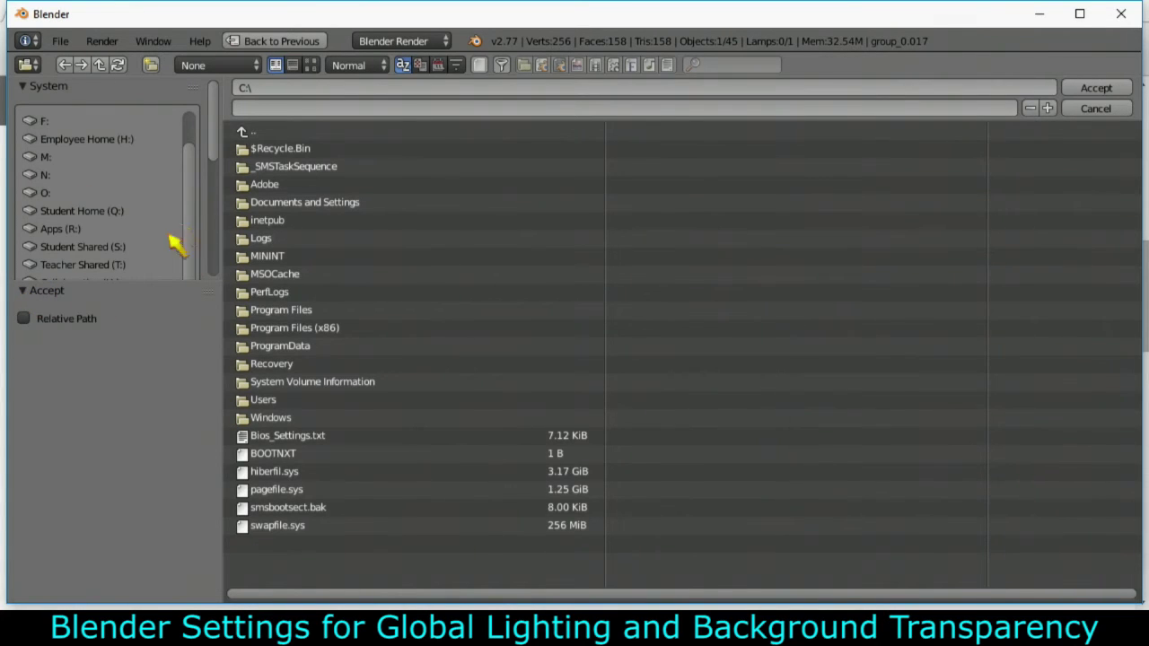
left_click_drag(215, 148, 215, 229)
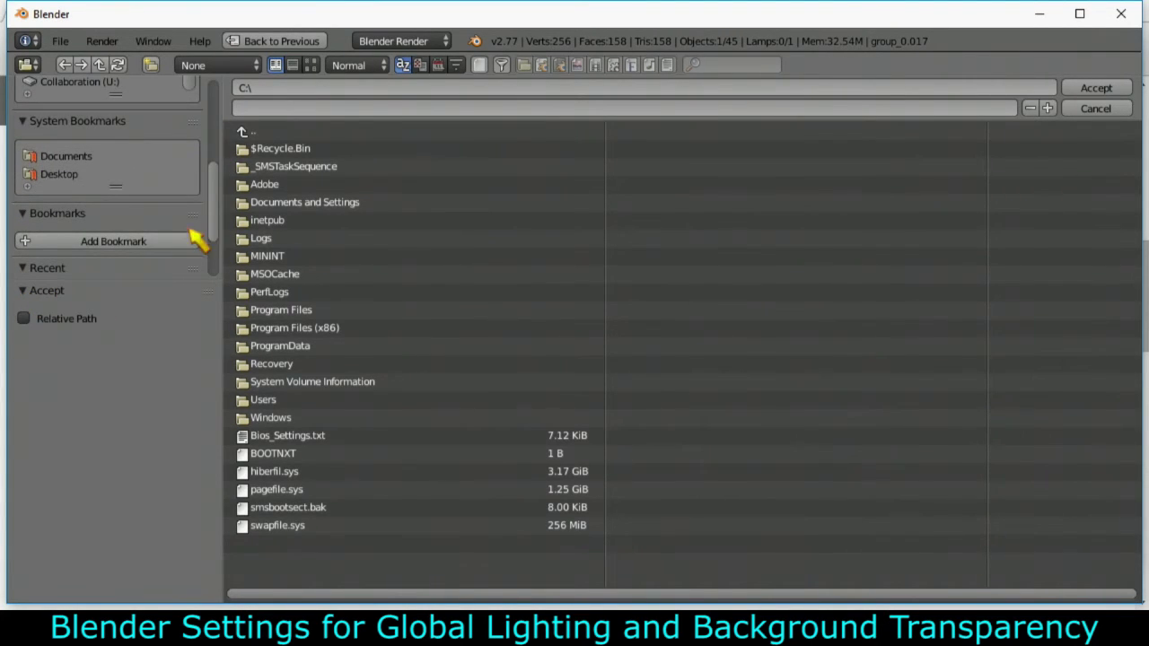
mouse_move(213, 208)
left_mouse_down()
mouse_move(212, 235)
mouse_move(220, 191)
left_mouse_up()
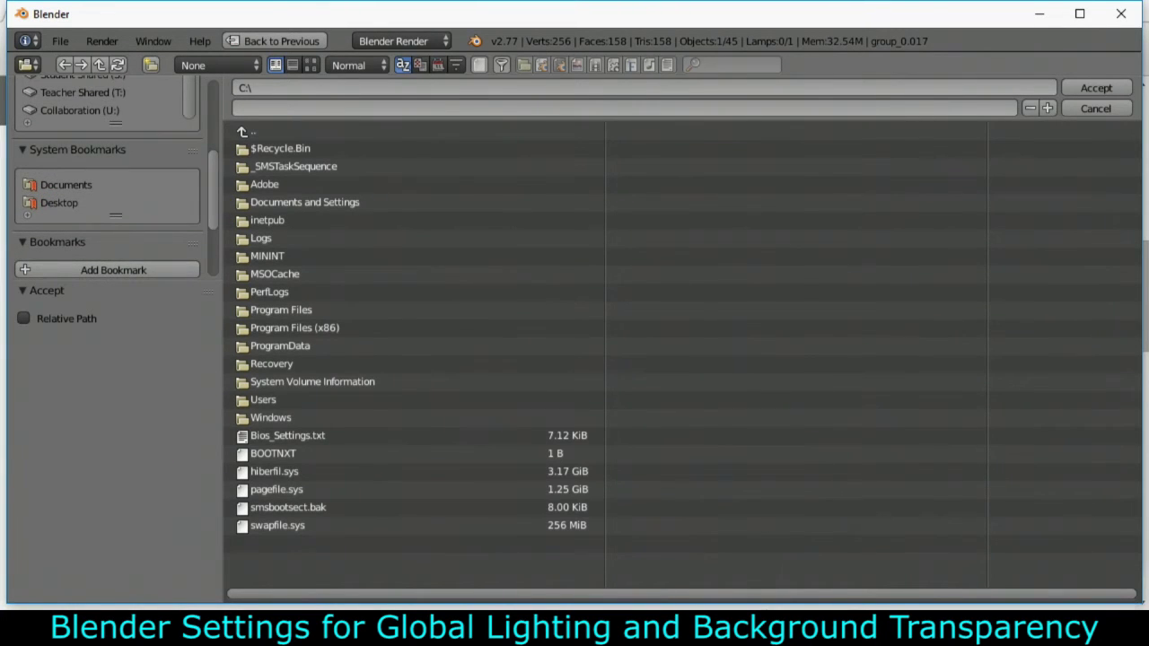
left_click(456, 603)
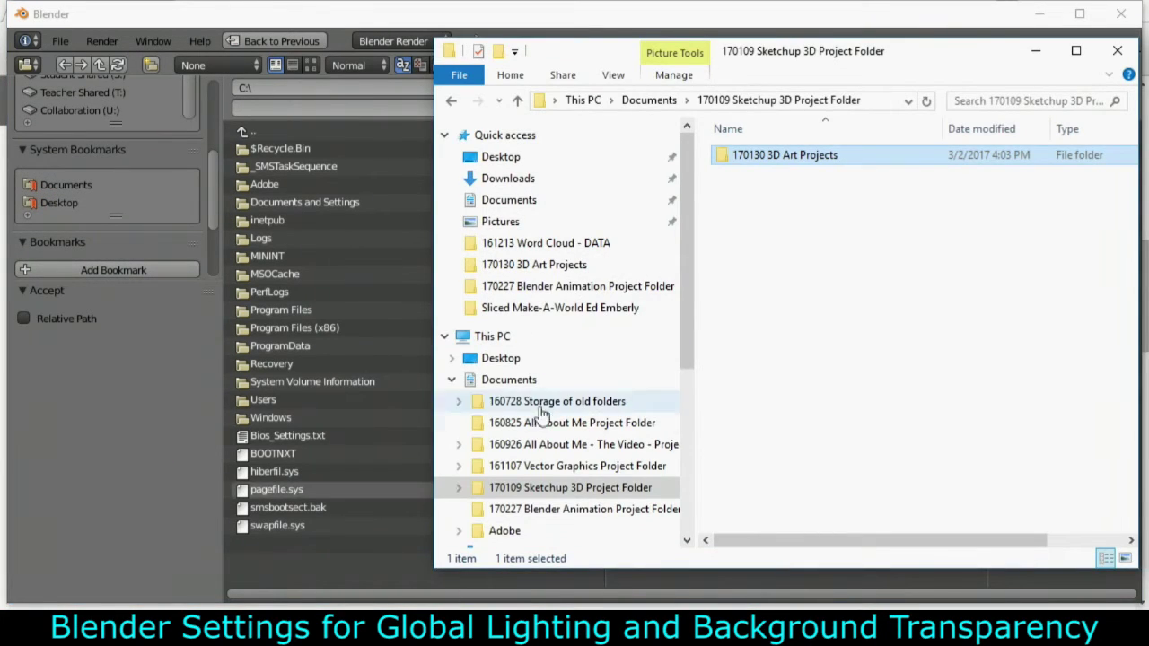
Step: Glance at the Pictures folder in File Explorer, then return to Blender's file browser
left_click(526, 226)
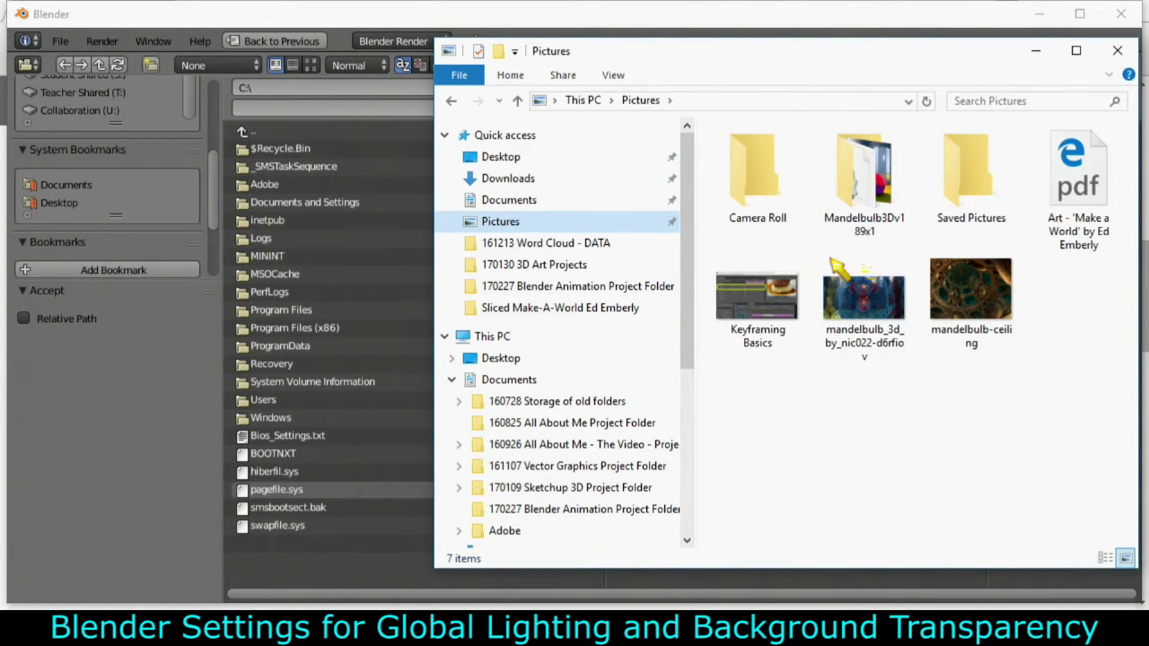
left_click(154, 360)
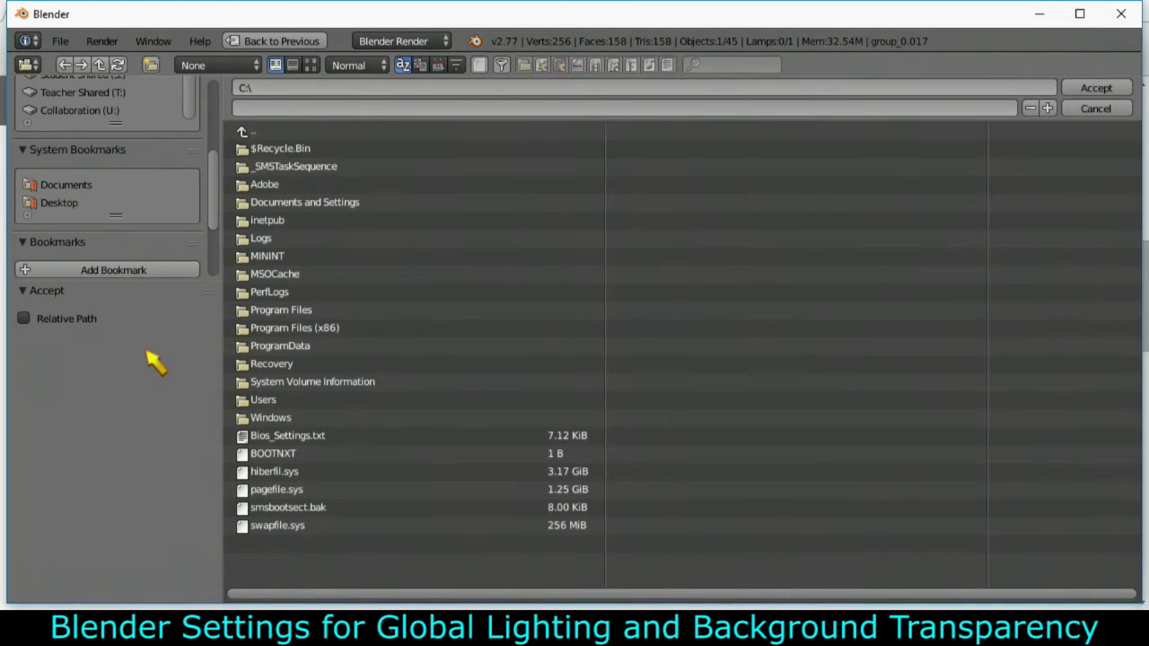
Step: Navigate Blender's file browser to the Pictures folder via the Documents bookmark
left_click(82, 186)
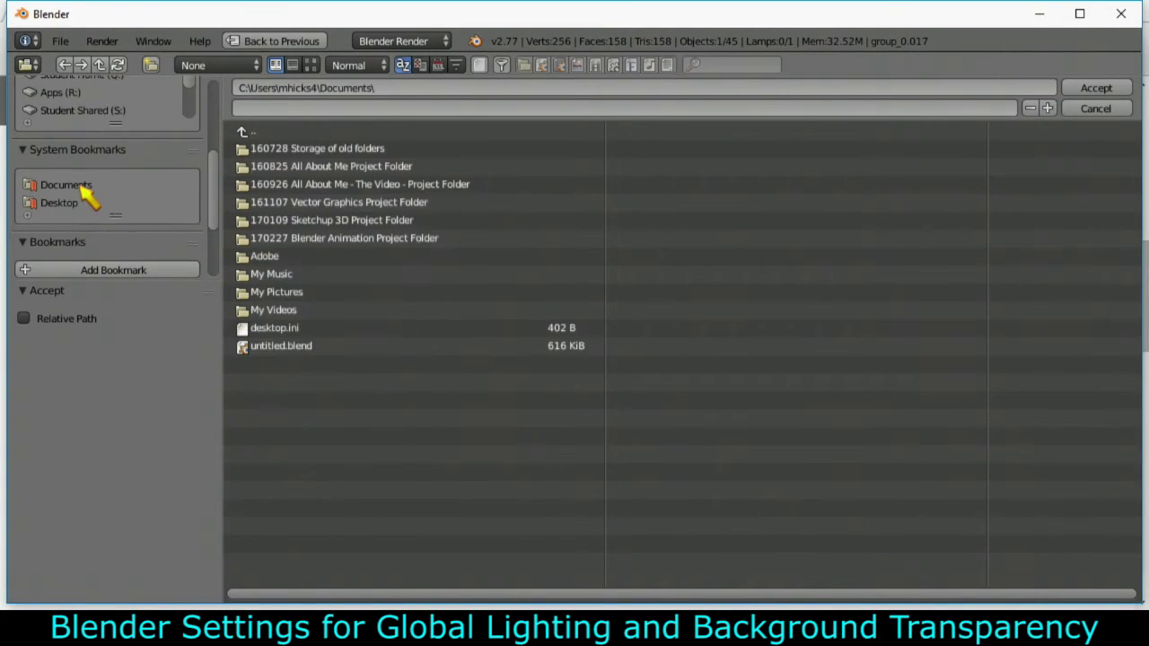
left_click(321, 88)
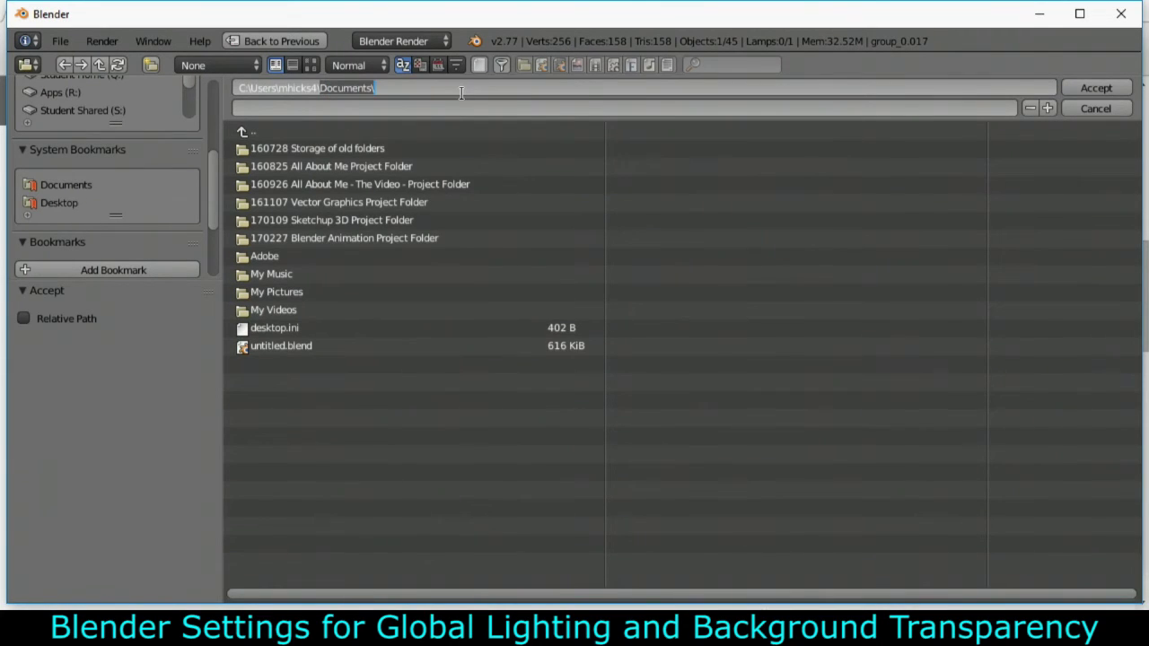
type("Pictur")
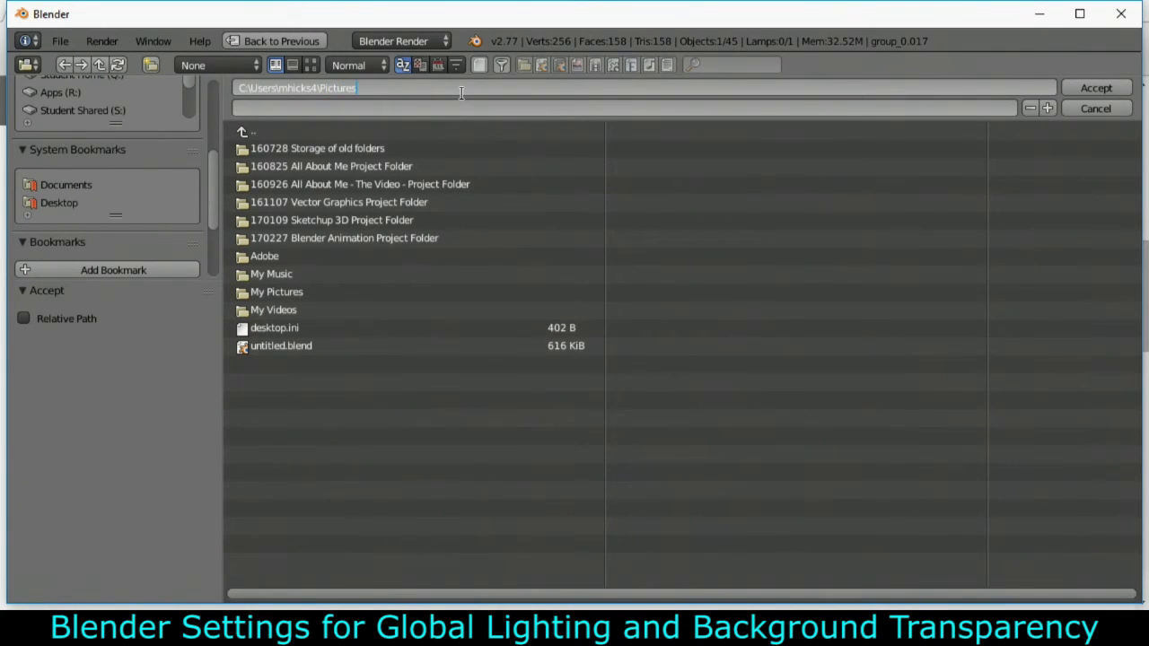
key("Return")
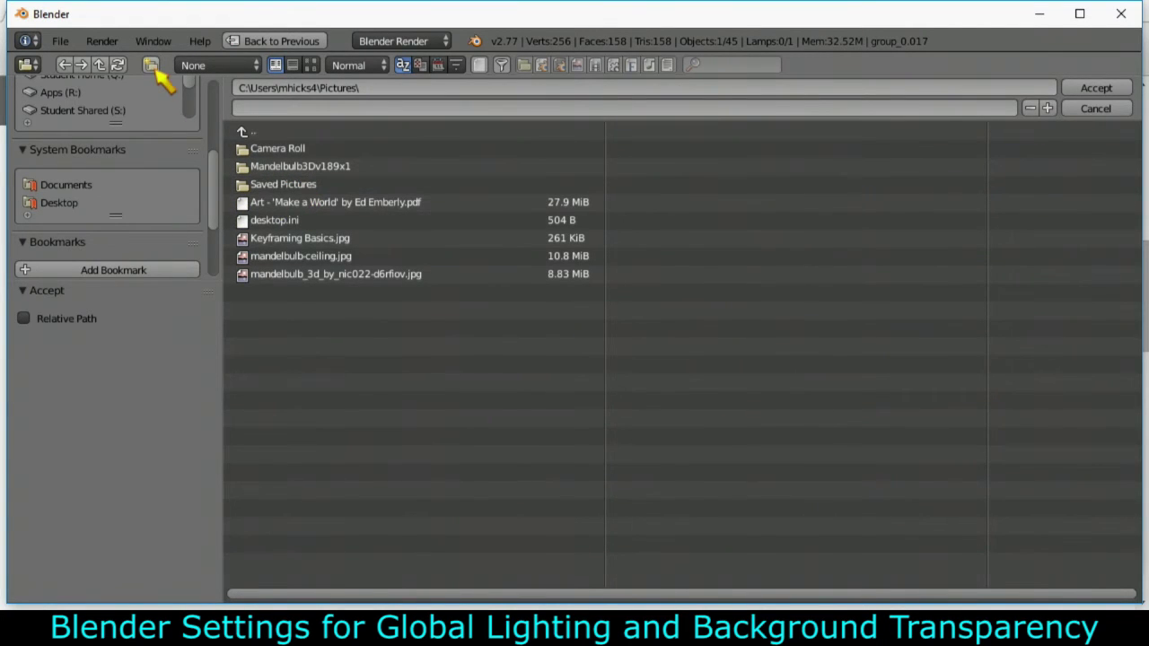
Step: Create a 'BLENDER RENDERS' folder in Pictures and open it
left_click(151, 65)
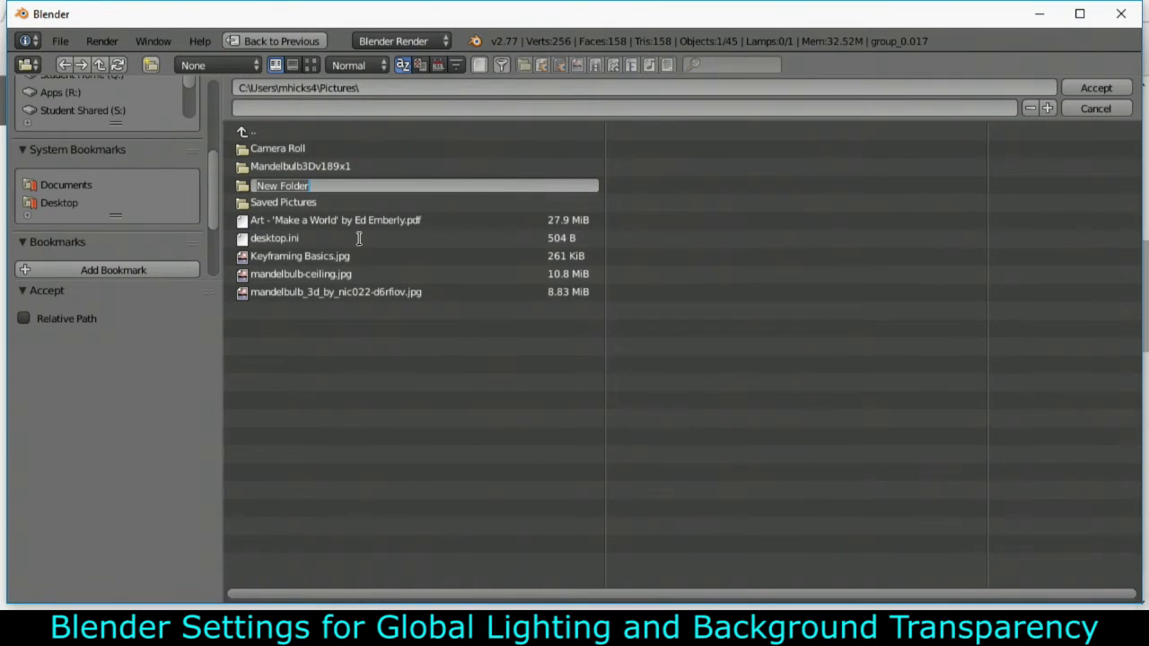
type("BLENDER RENDERS")
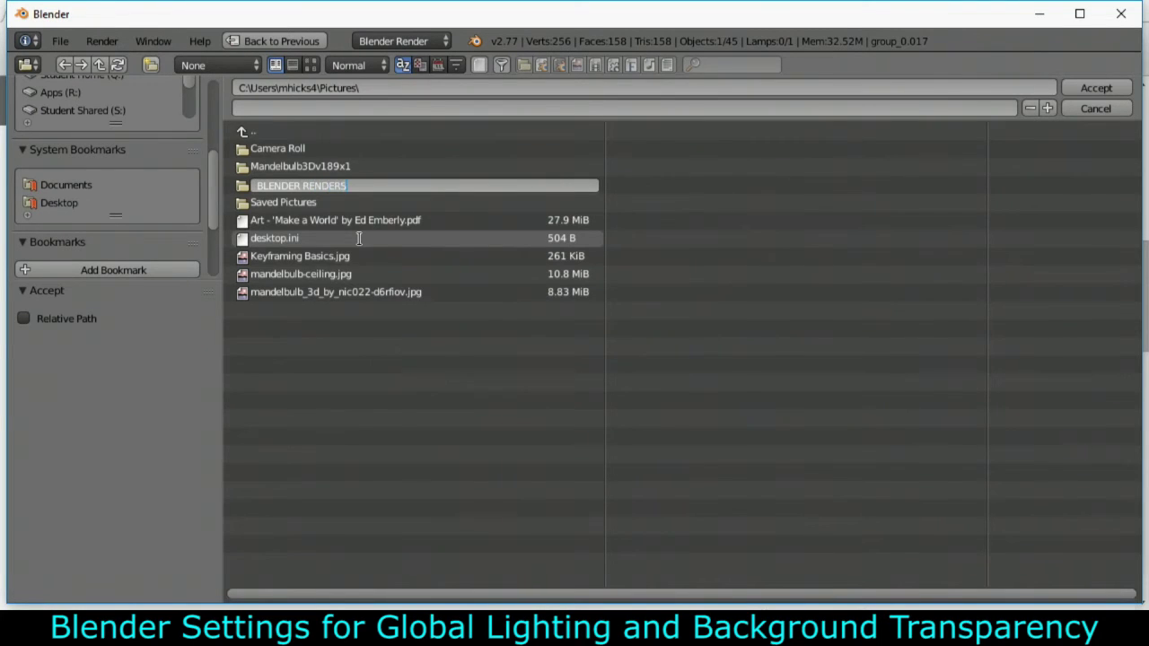
key("Return")
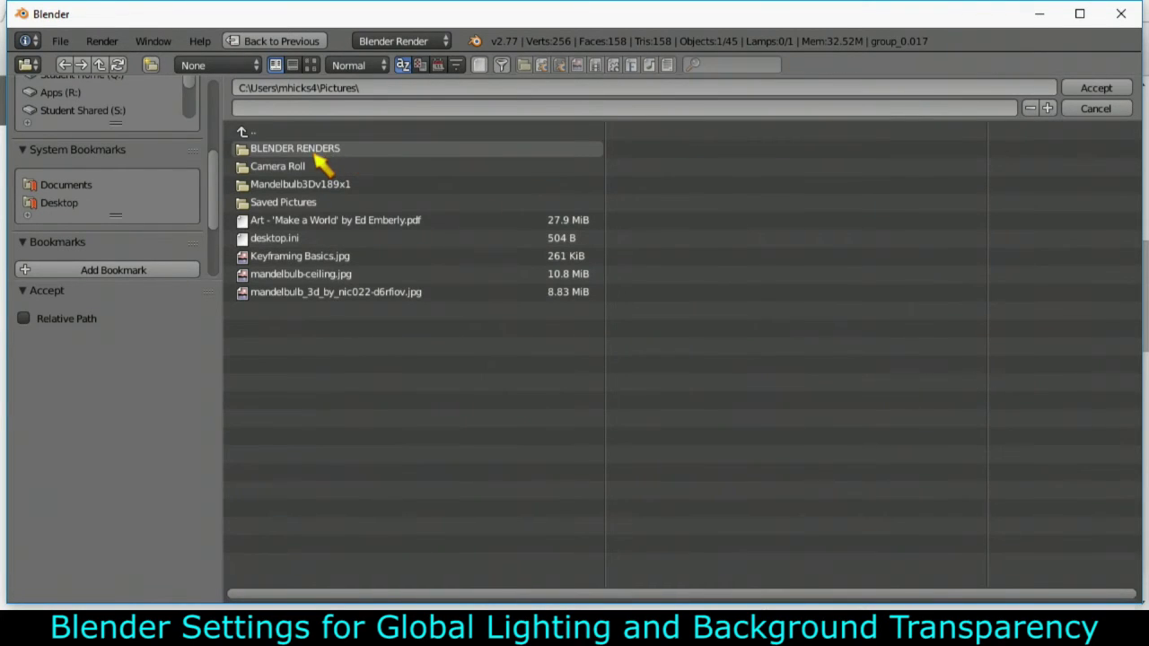
left_click(316, 154)
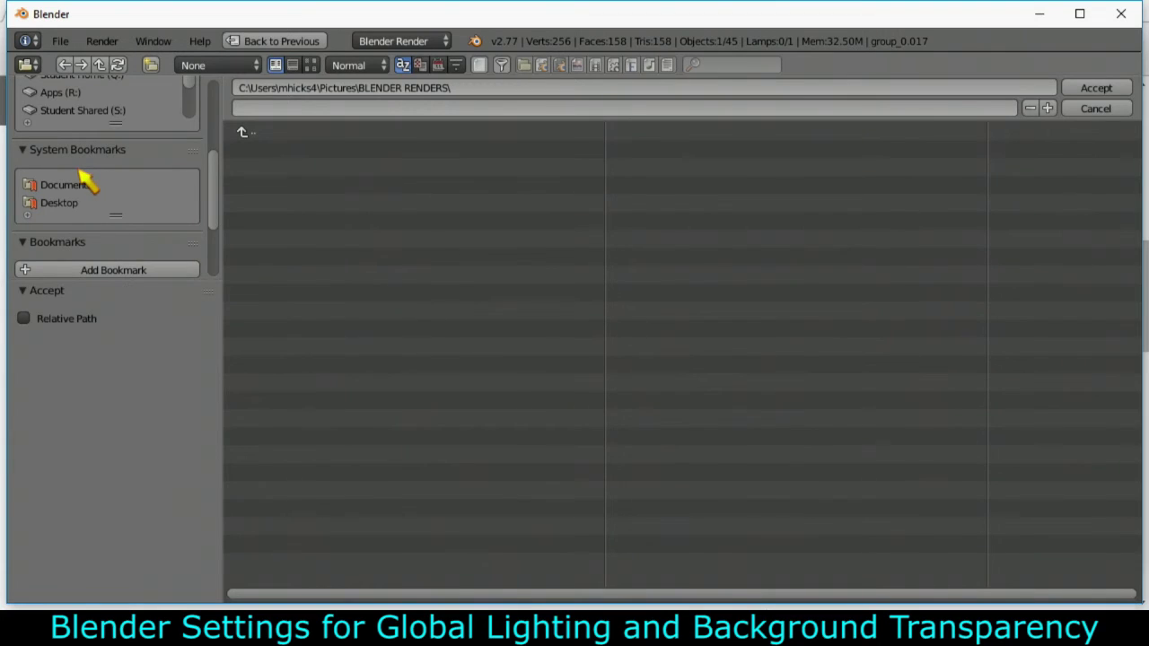
Step: Bookmark BLENDER RENDERS and create a '170302 No Problem Model 25 percent' subfolder inside it
left_click(108, 271)
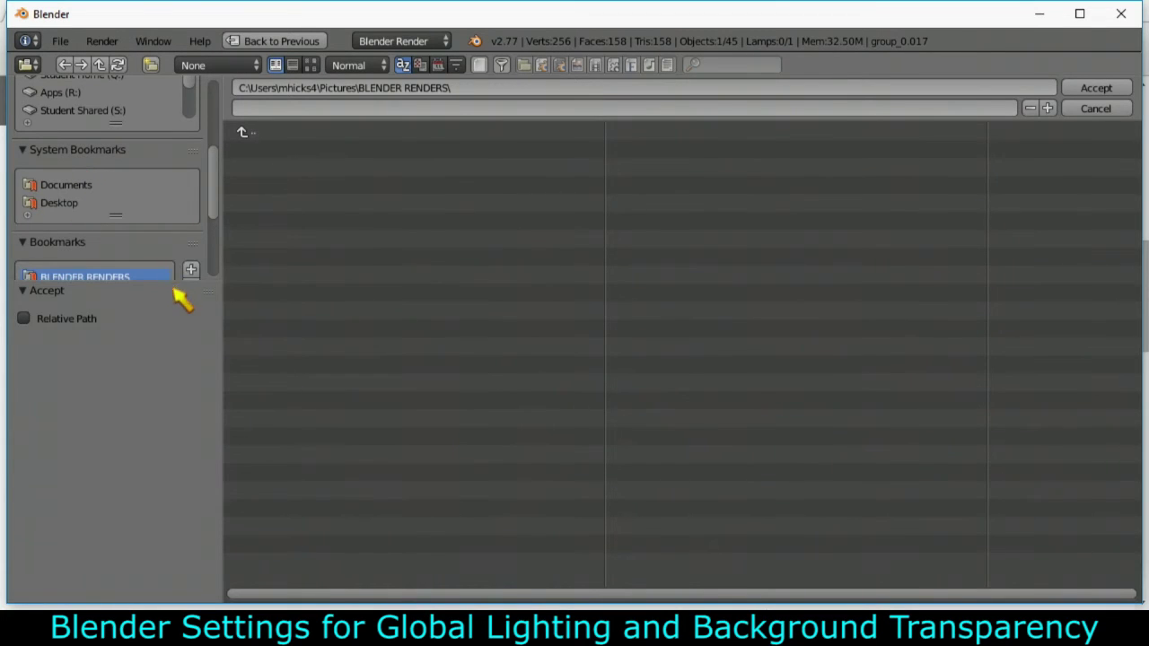
left_click_drag(213, 199, 212, 221)
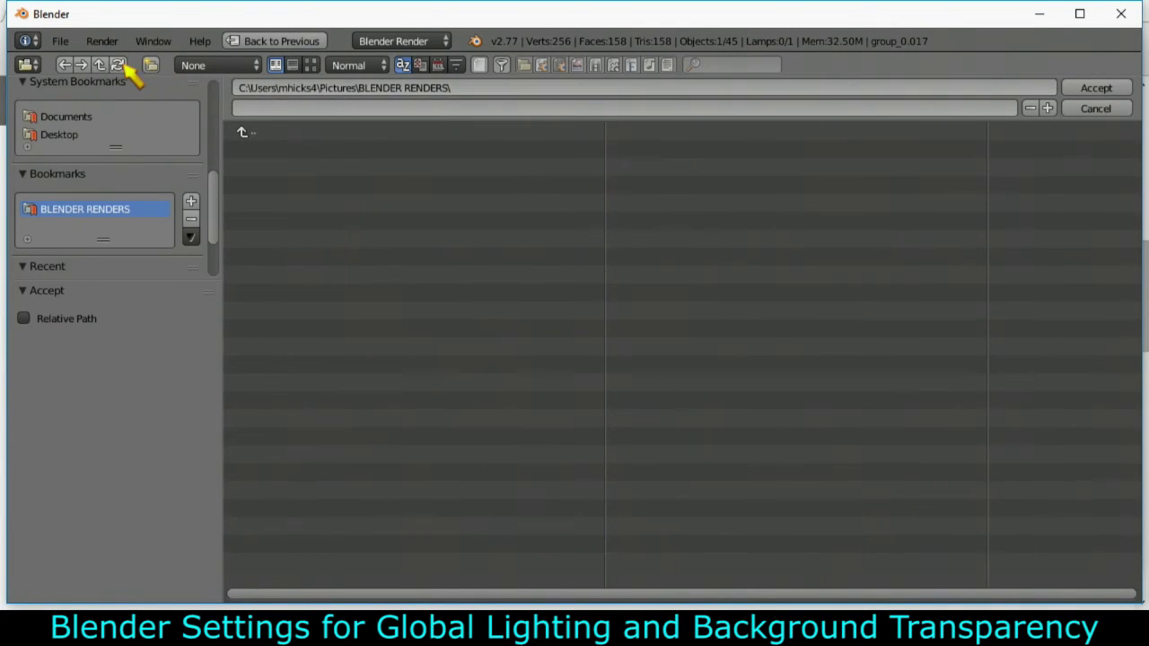
left_click(151, 65)
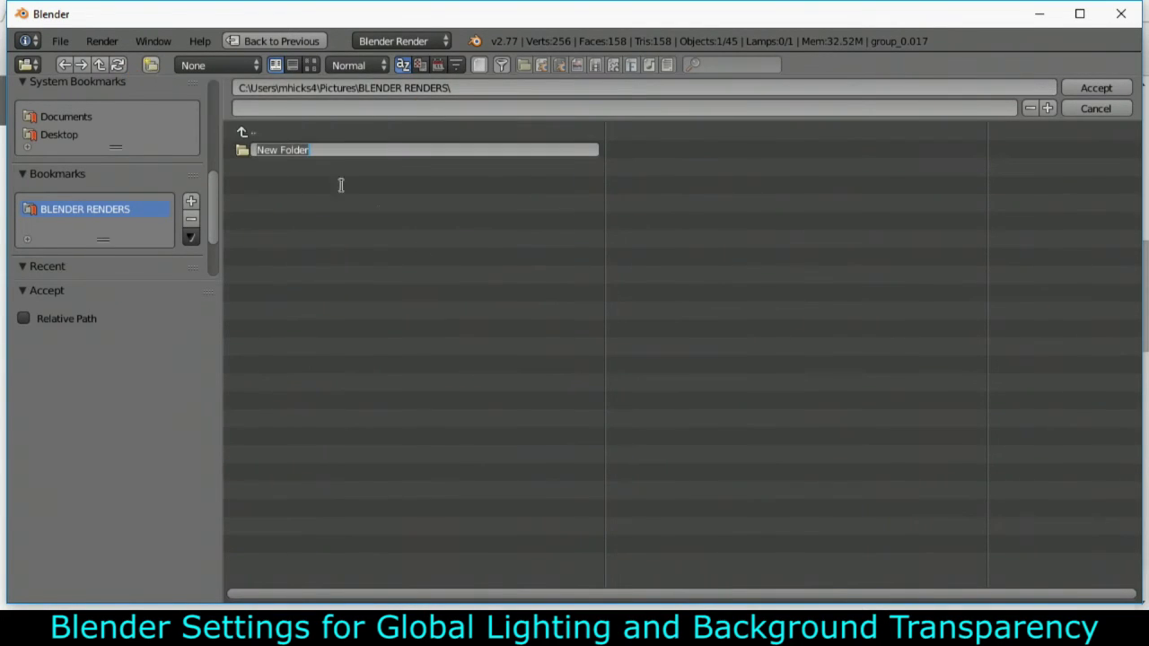
type("170302 No Problem")
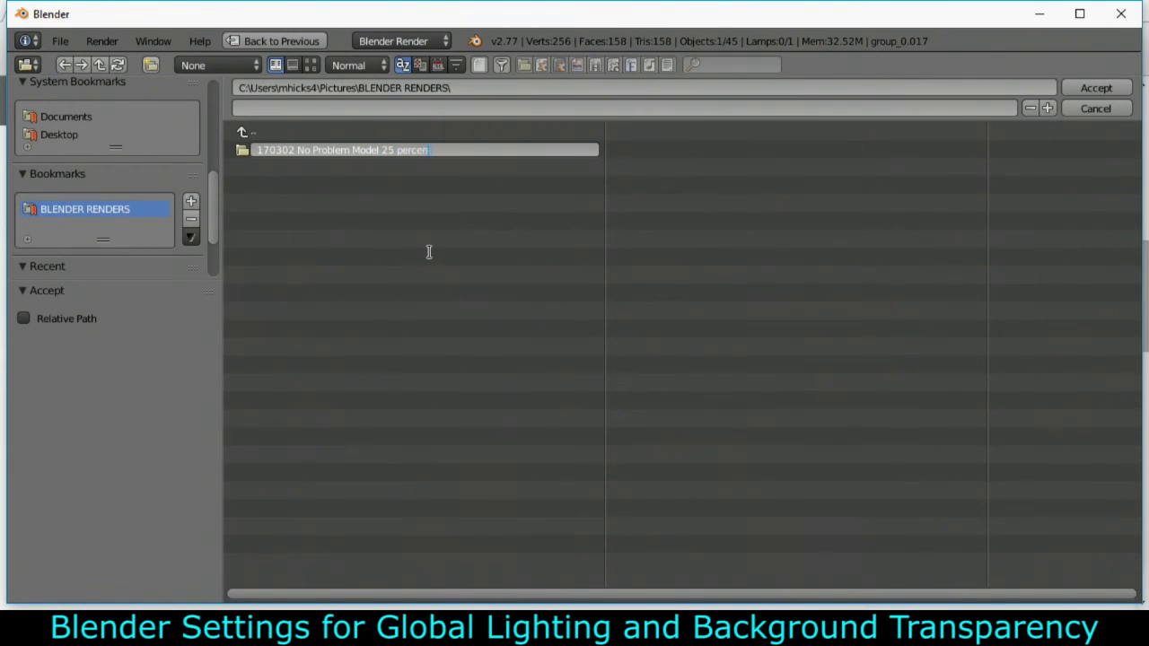
key("Return")
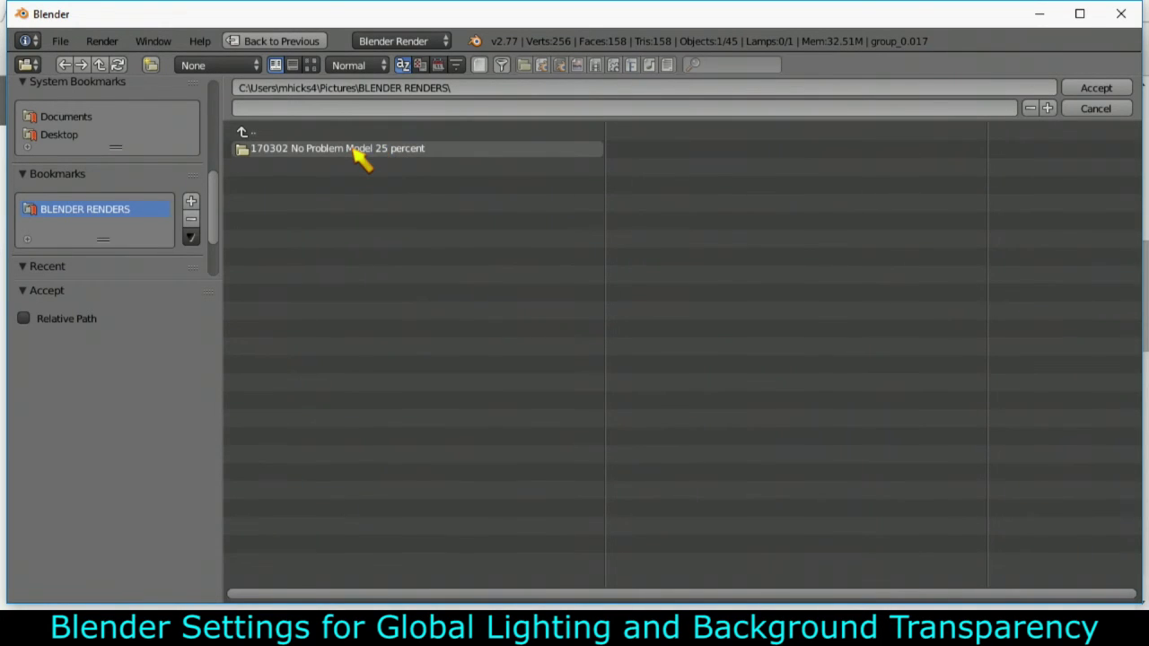
Step: Accept the new '170302 No Problem Model 25 percent' folder as the render output path
left_click(359, 151)
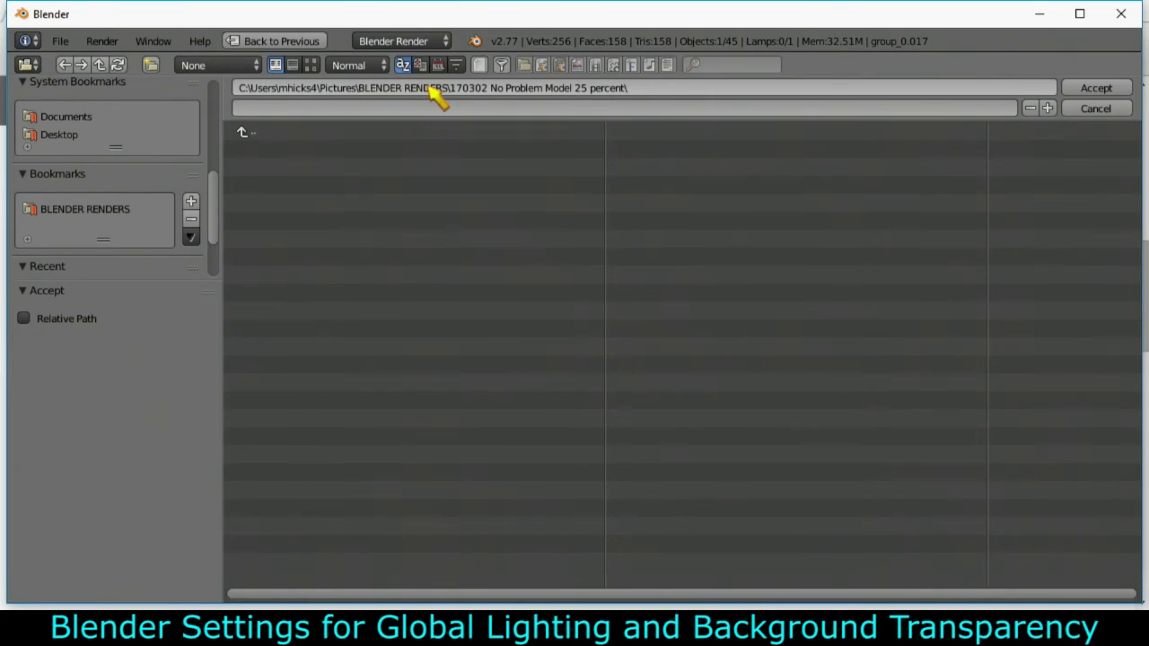
left_click(1117, 87)
scroll(1122, 449, "down", 5)
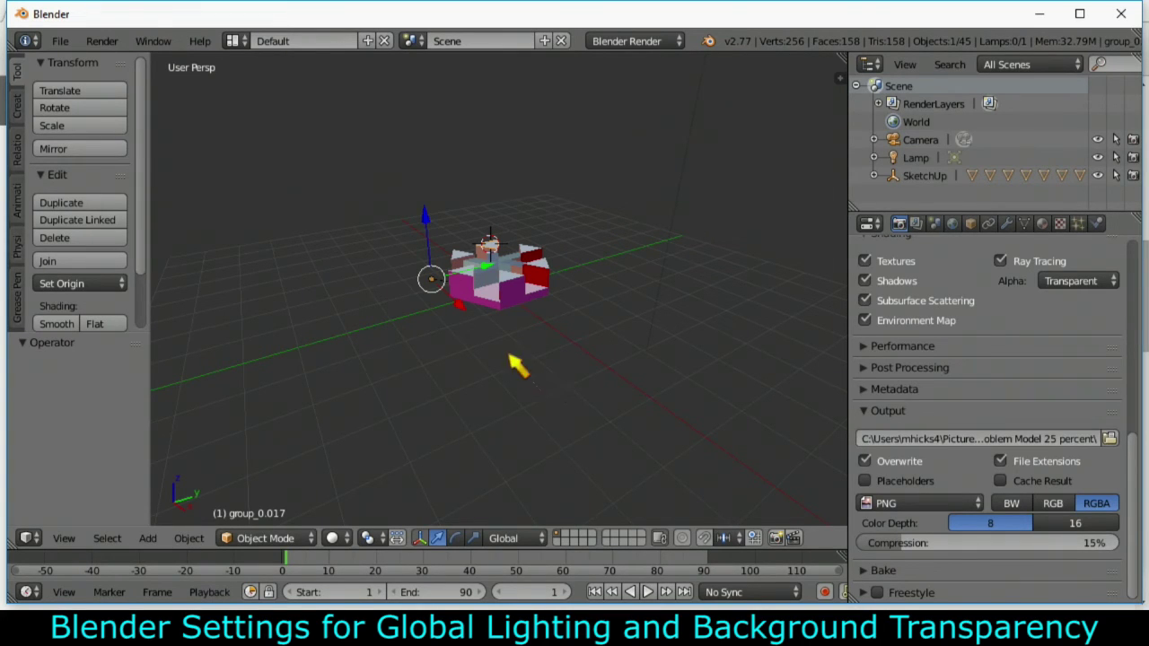
Step: Switch to camera view and lower the 1920×1080 resolution scale from 50% to 25%
key("KP_0")
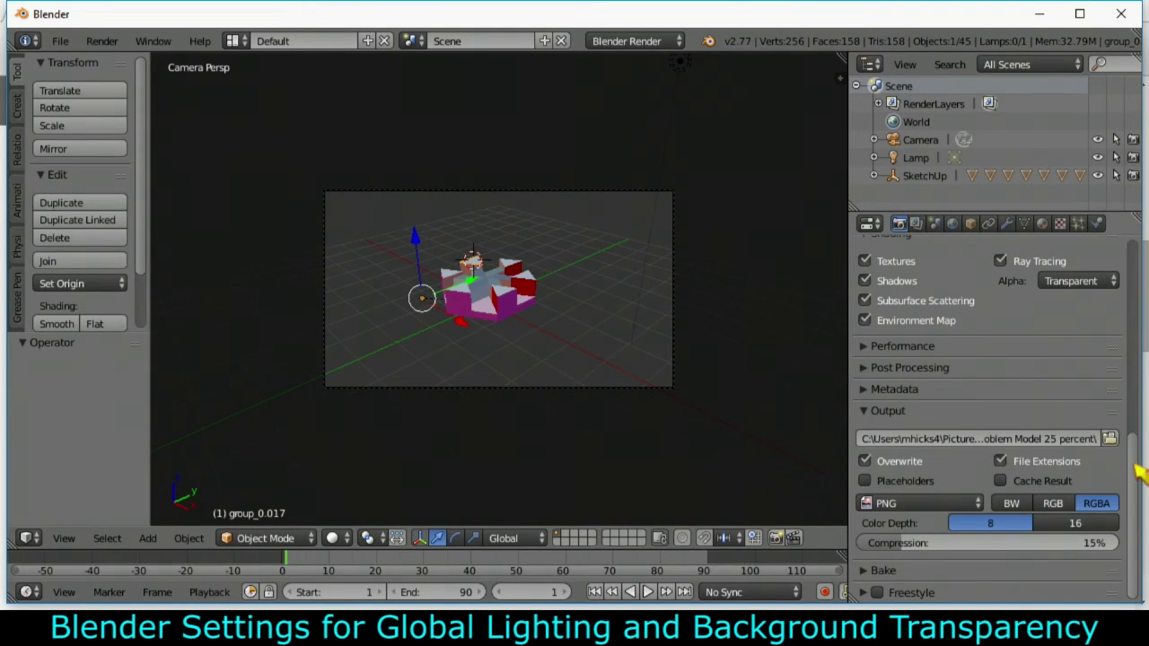
scroll(1138, 471, "up", 3)
scroll(1122, 430, "up", 4)
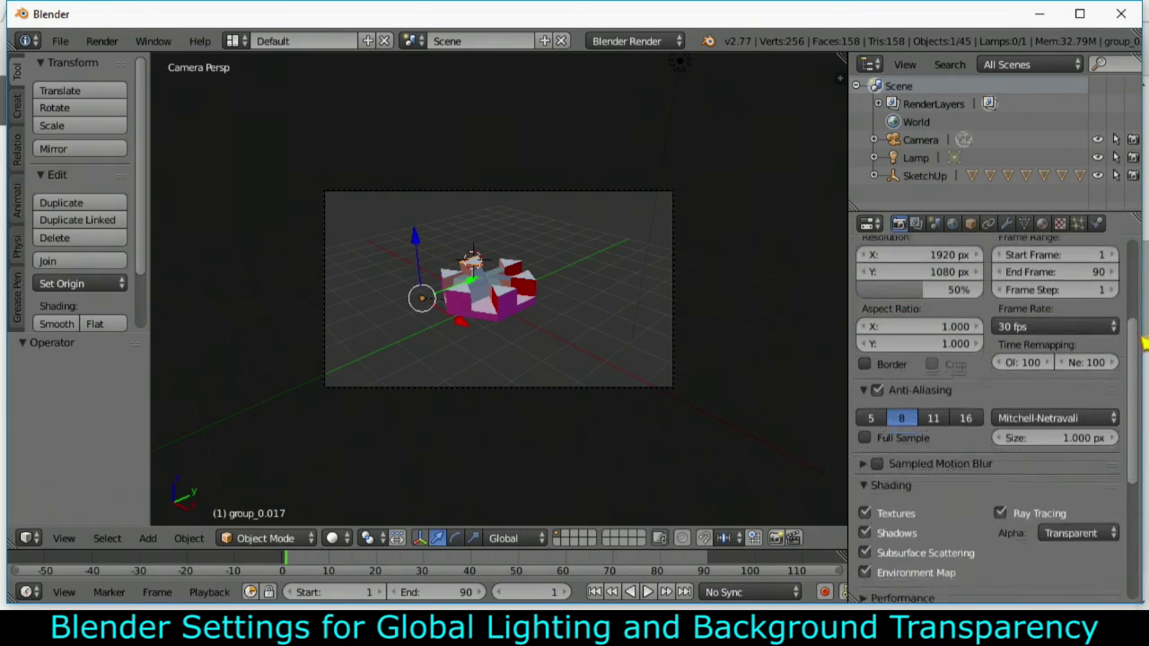
scroll(1083, 333, "up", 2)
left_click_drag(940, 377, 934, 377)
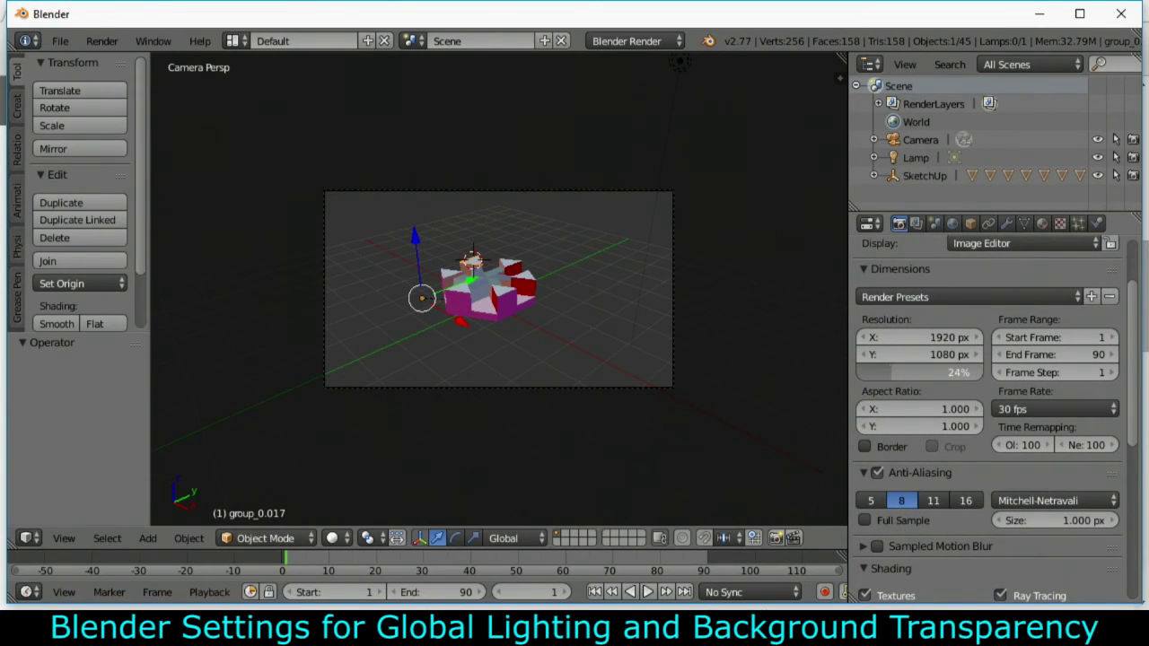
left_click_drag(898, 372, 903, 377)
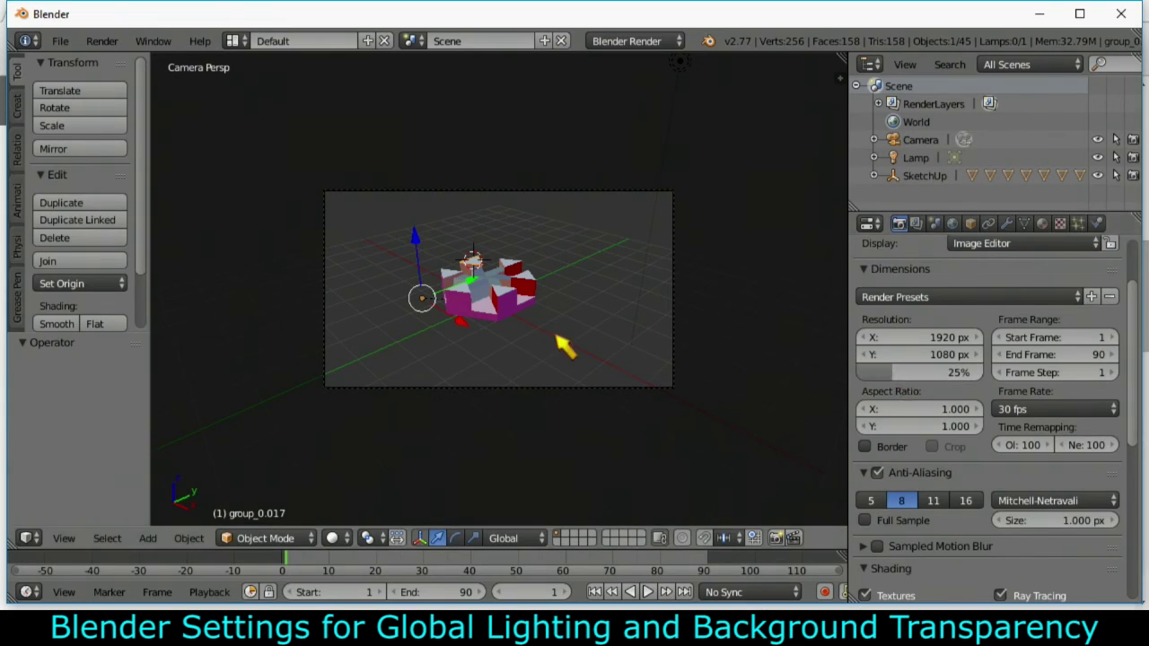
left_click(63, 41)
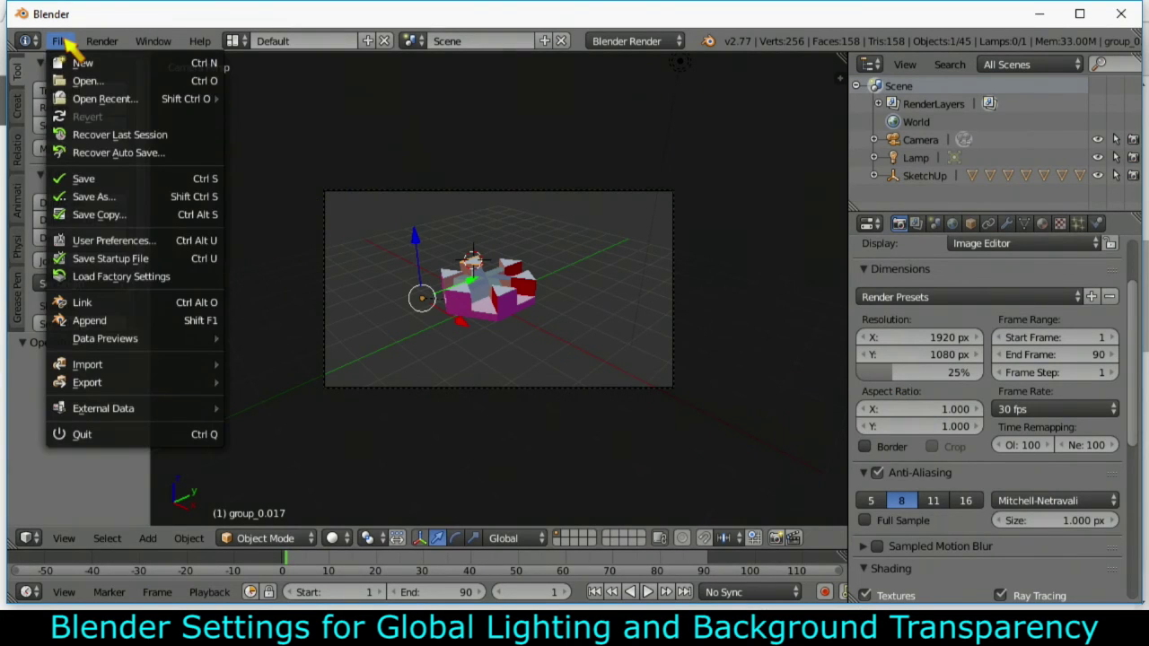
Step: Save the project as '170302 No A Problem Model Spin.blend' in 170227 Blender Animation Project Folder
left_click(117, 197)
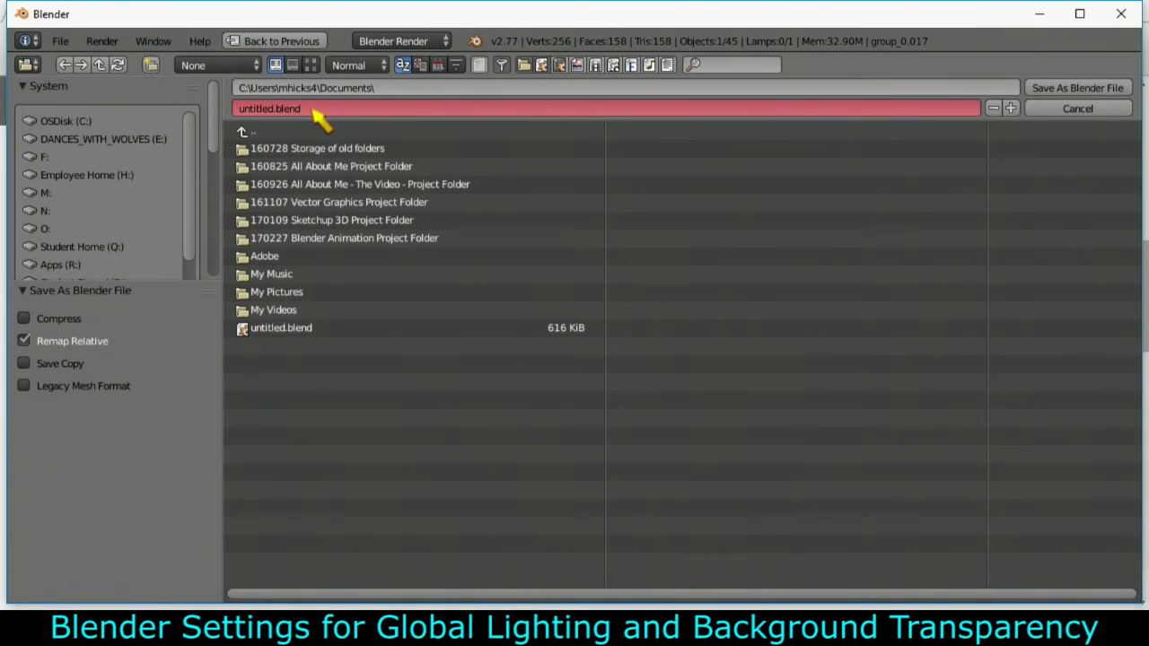
left_click(351, 241)
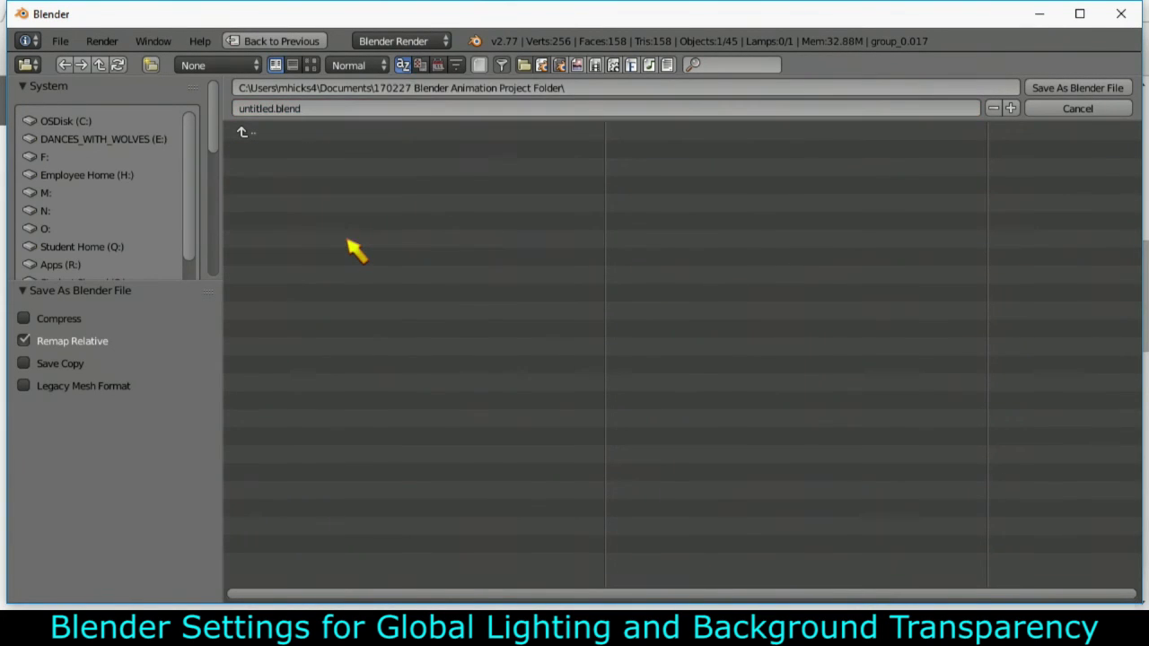
left_click(316, 110)
type("170302 No A Problem Model Spin")
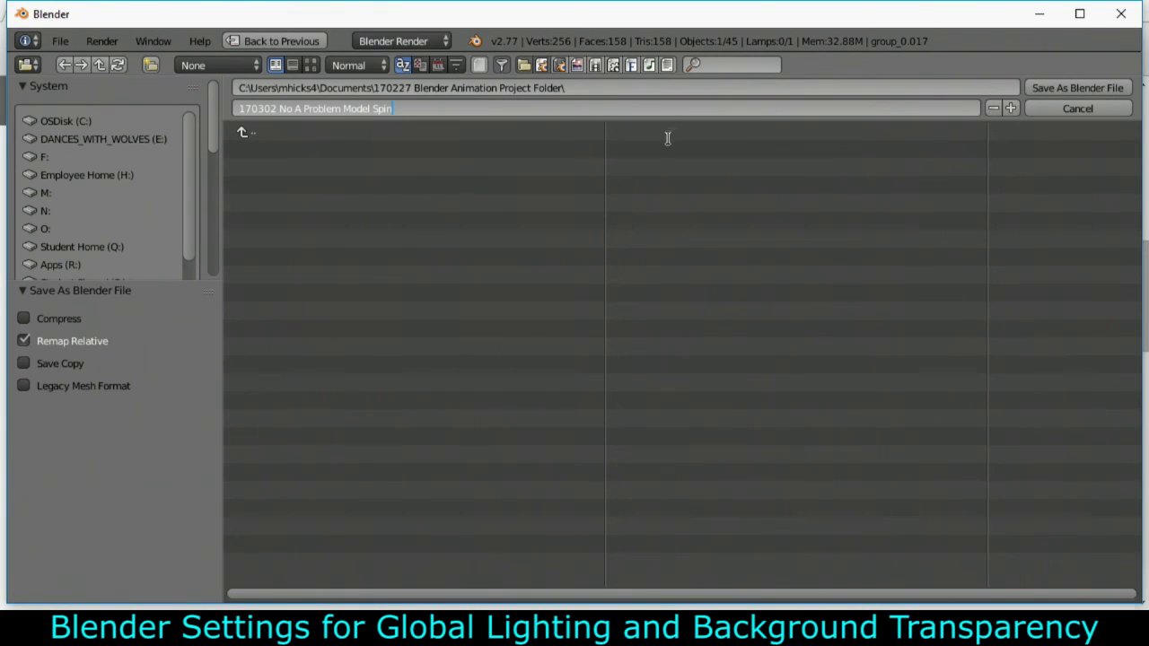
left_click(1082, 90)
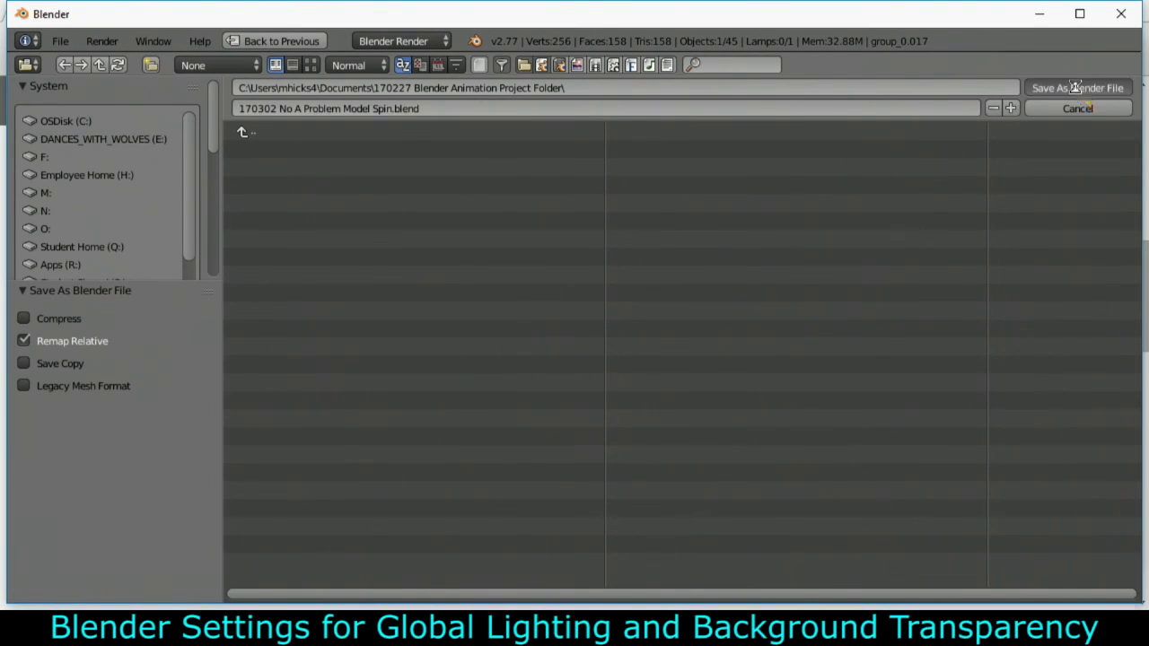